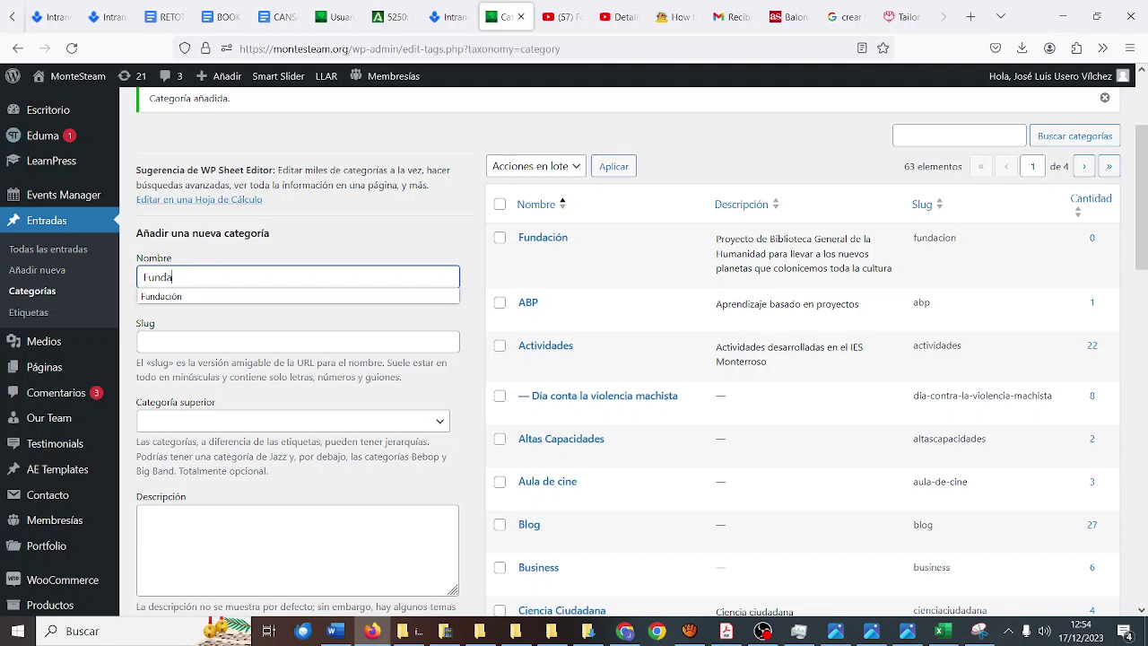
# Name the new post category Fundación 1BACH and give it the slug f1bach.
pyautogui.write('ción 1')
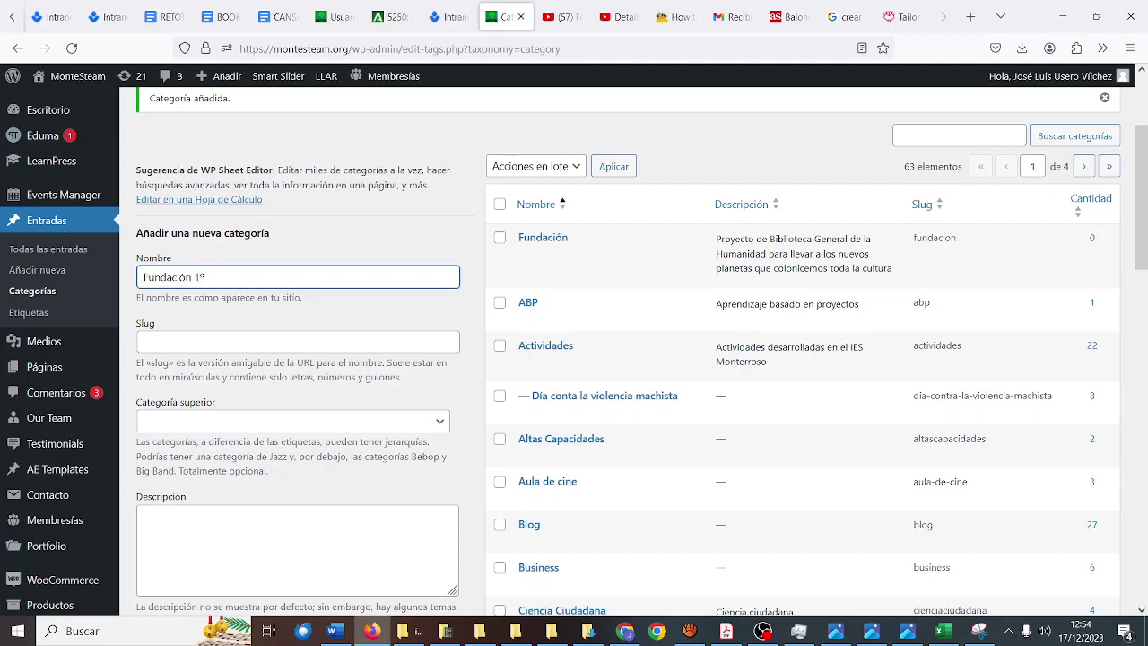
pyautogui.write('BACH')
pyautogui.press('Tab')
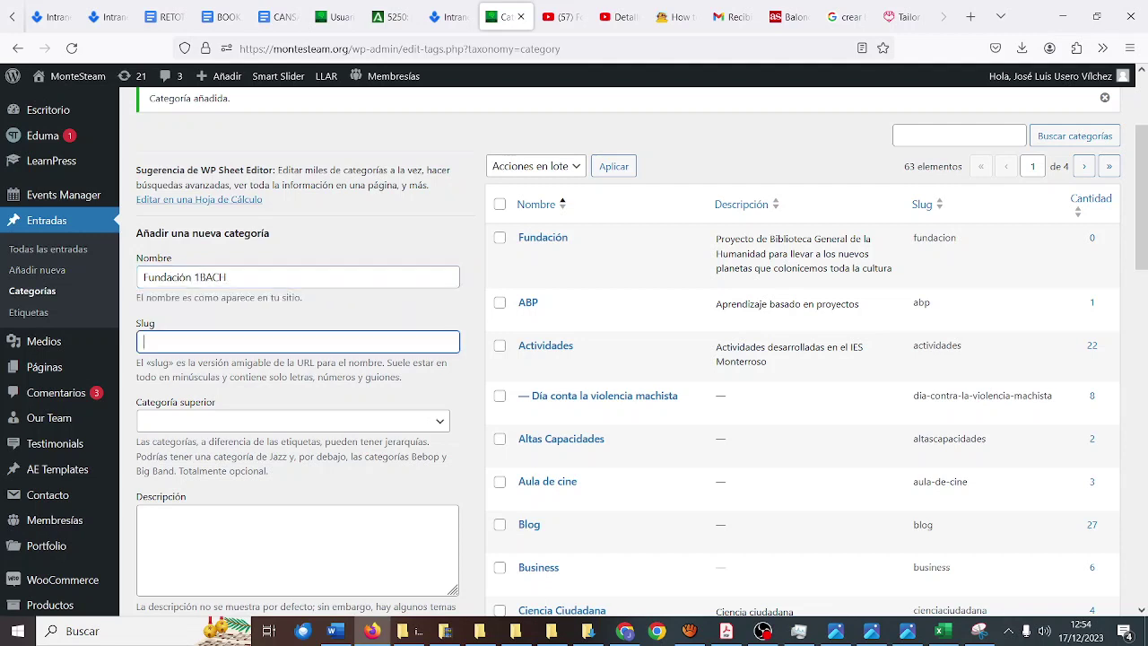
pyautogui.write('f1bach')
# Set Fundación as the parent category of Fundación 1BACH and add the new category.
pyautogui.click(330, 421)
pyautogui.scroll(-1, 289, 332)
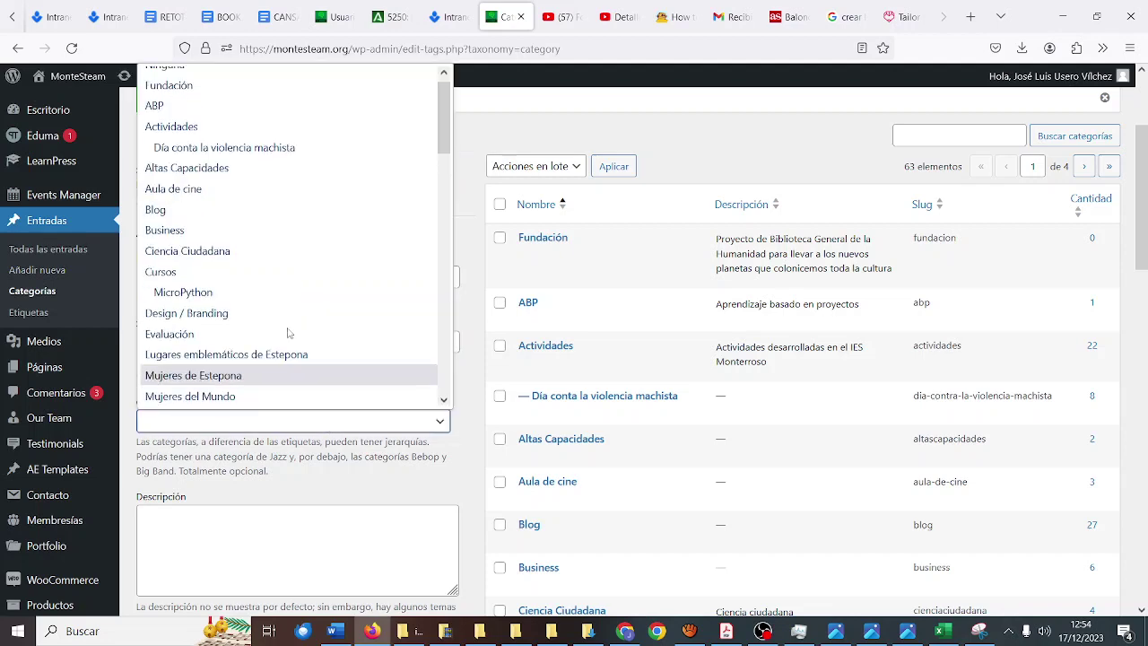
pyautogui.click(258, 103)
pyautogui.scroll(-3, 274, 314)
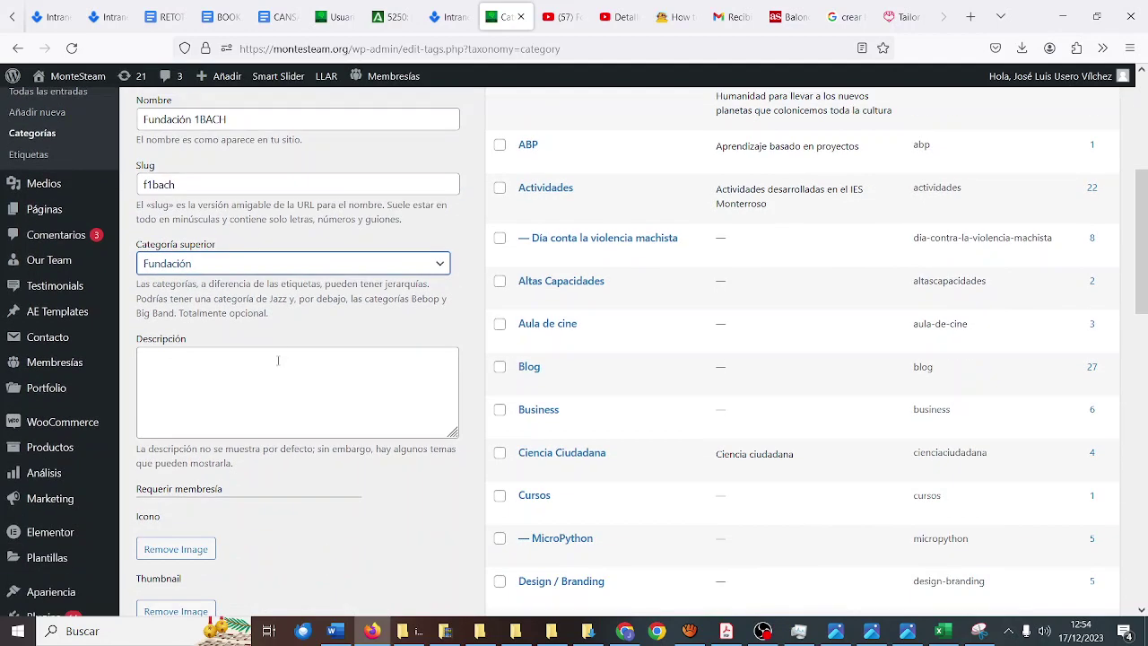
pyautogui.scroll(-7, 278, 360)
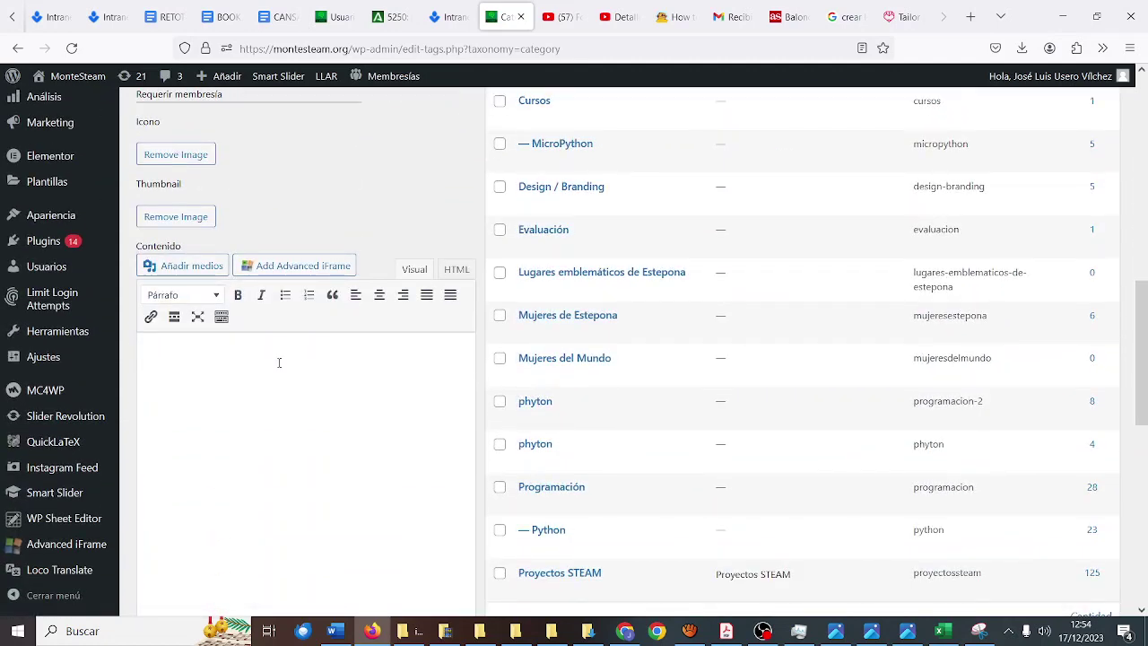
pyautogui.scroll(15, 279, 363)
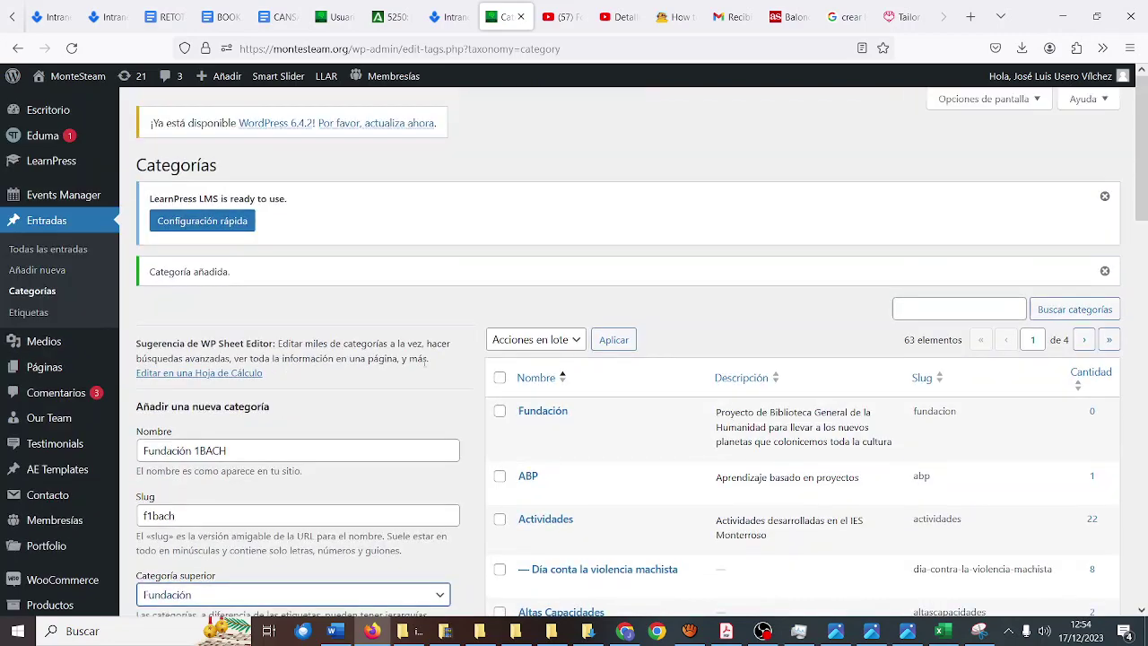
pyautogui.scroll(-20, 533, 336)
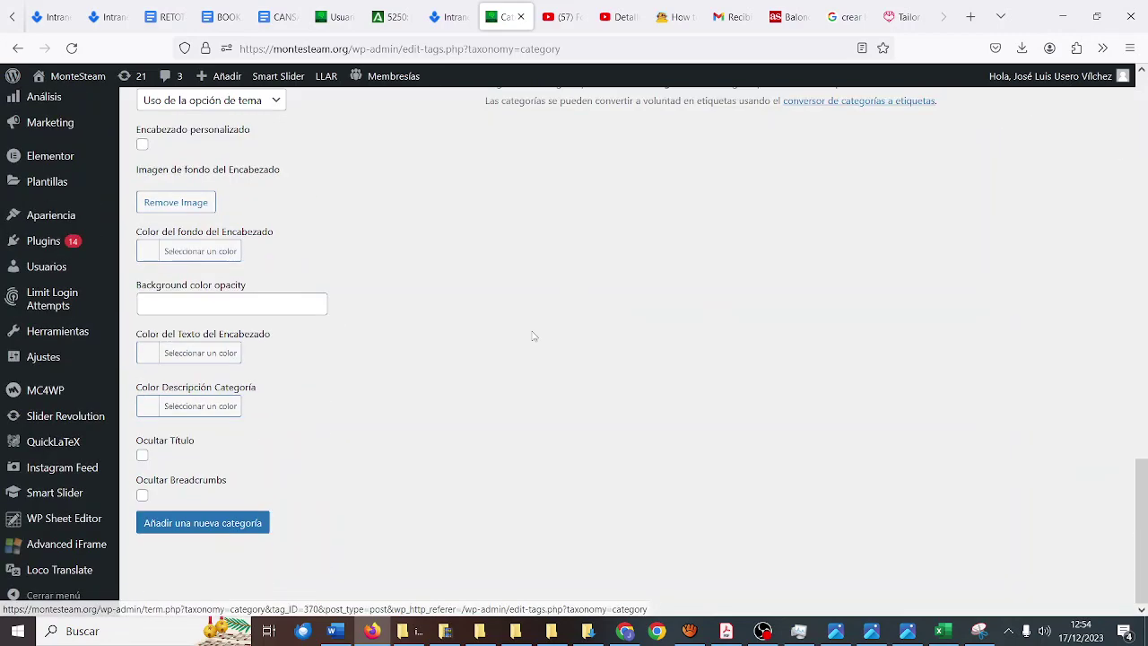
pyautogui.click(250, 529)
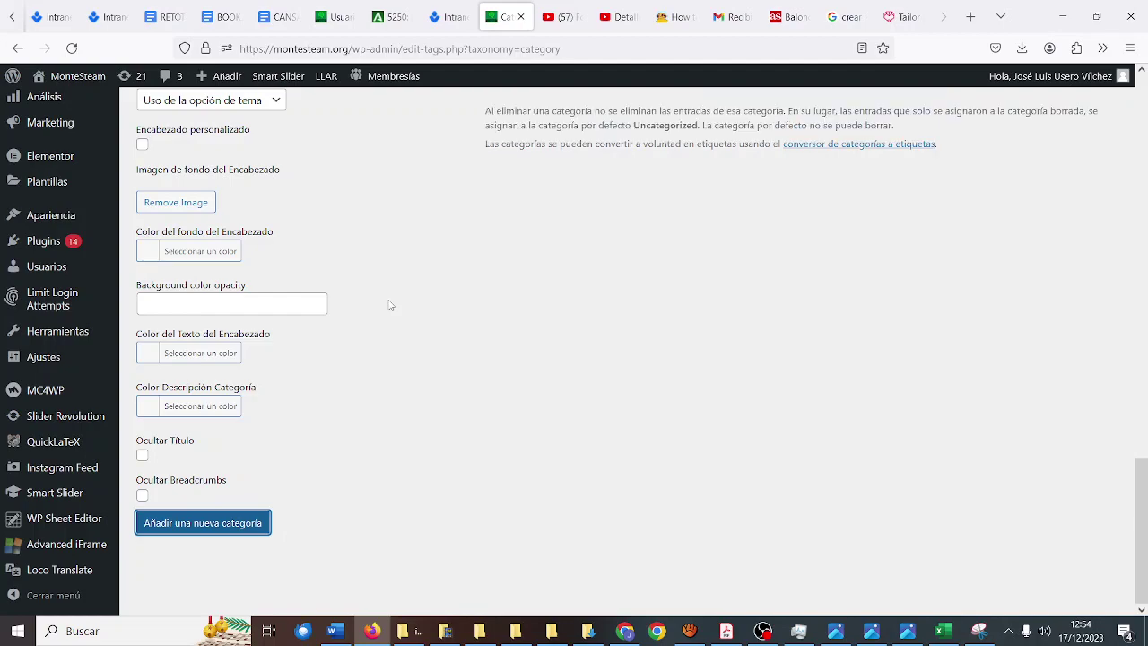
# Start another category named Fundación 2BACH with the slug f2bach.
pyautogui.scroll(20, 390, 306)
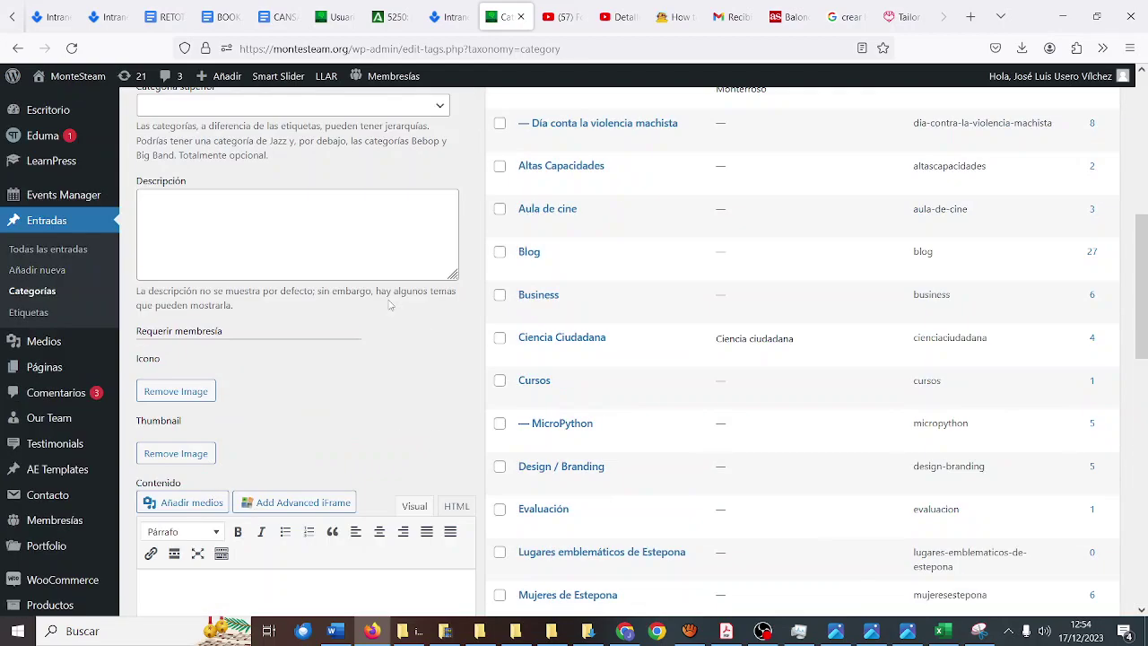
pyautogui.scroll(-1, 377, 317)
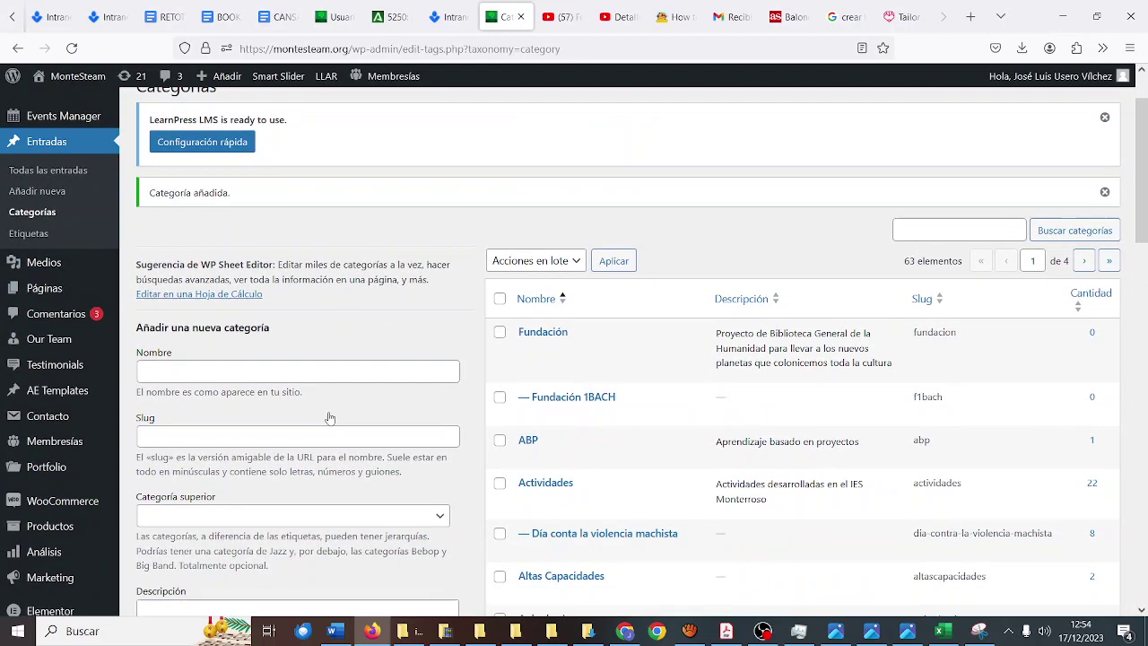
pyautogui.click(342, 372)
pyautogui.write('Fundació')
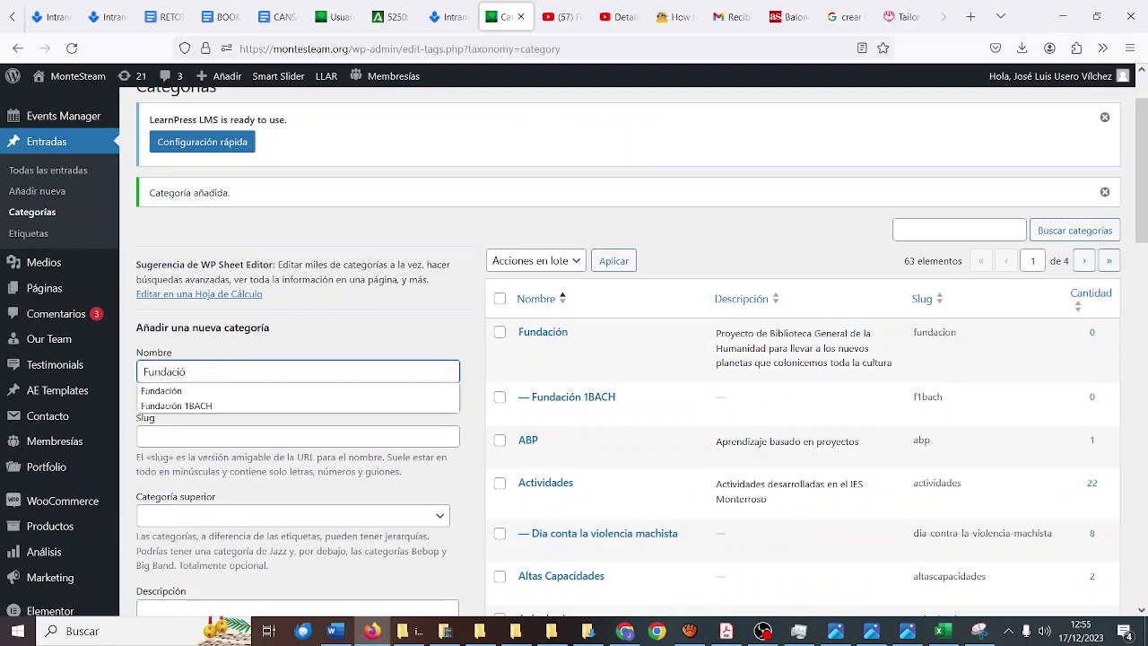
pyautogui.write('n 2BACH')
pyautogui.press('Tab')
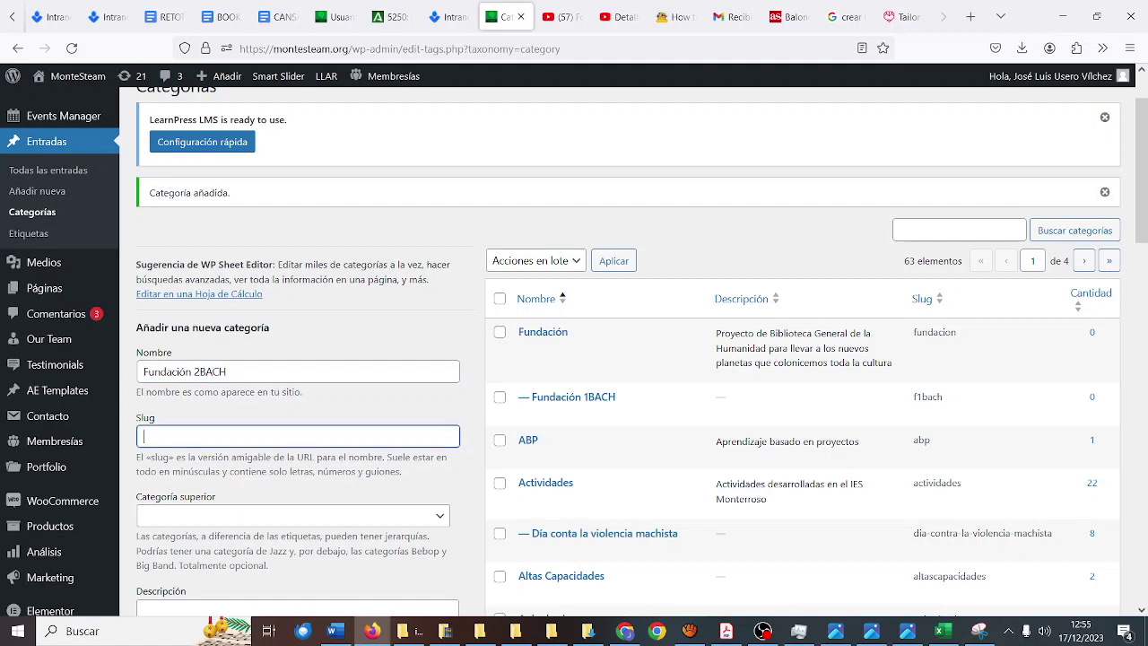
pyautogui.write('fw')
# Set Fundación as the parent category of Fundación 2BACH and add the new category.
pyautogui.click(346, 517)
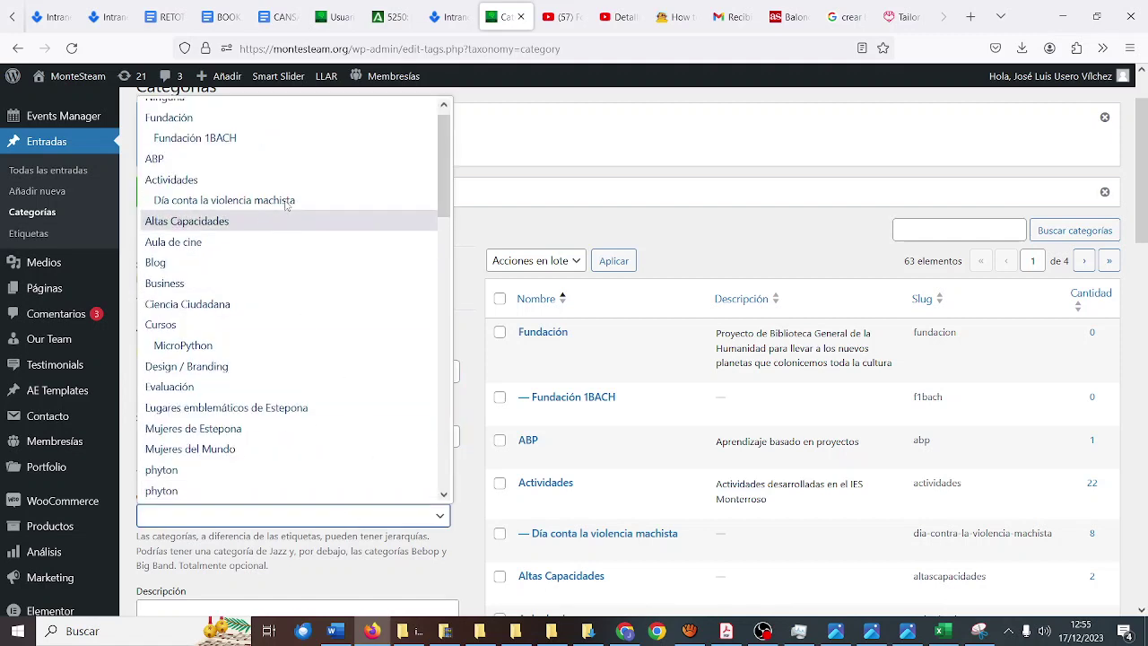
pyautogui.click(278, 117)
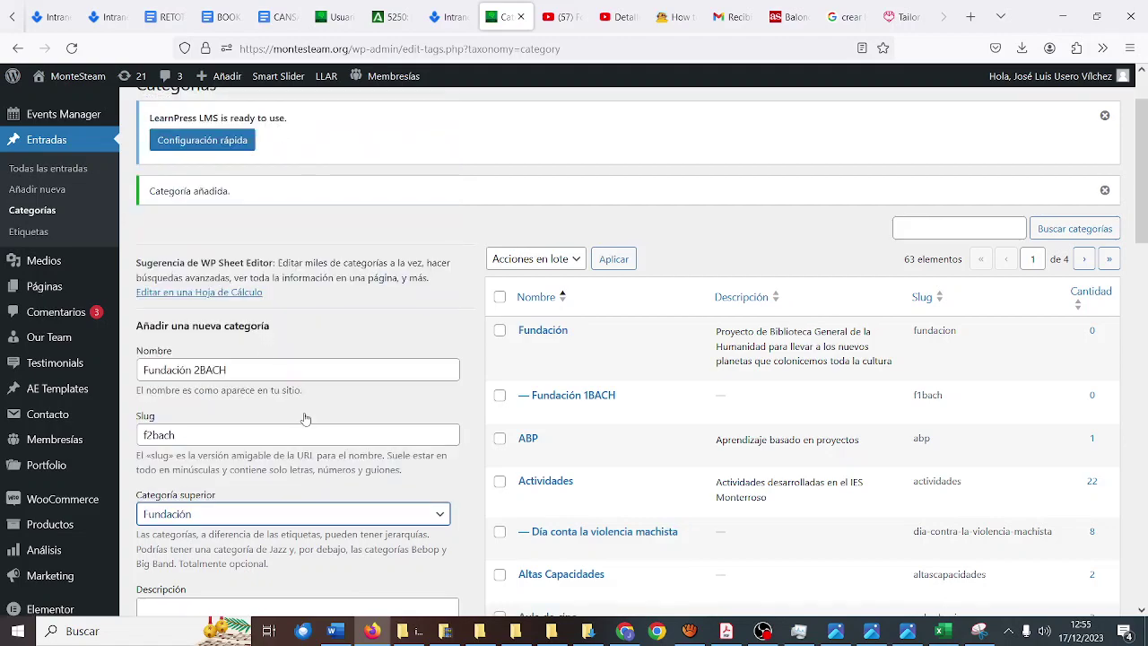
pyautogui.scroll(-8, 305, 416)
pyautogui.scroll(-10, 304, 416)
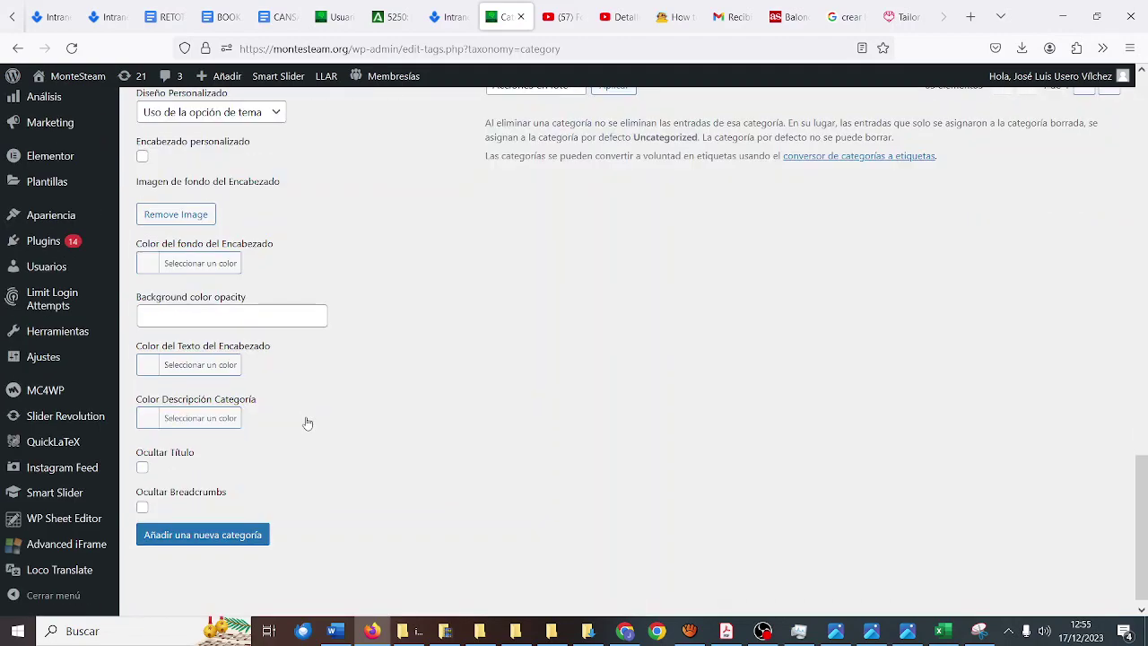
pyautogui.click(243, 522)
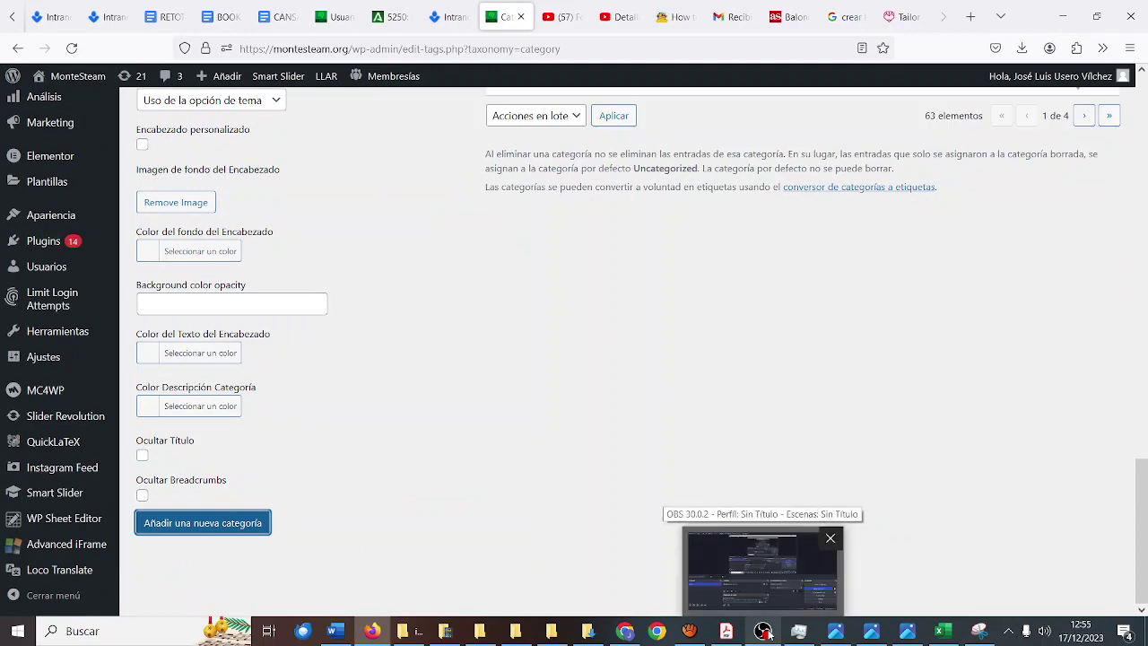
pyautogui.click(763, 631)
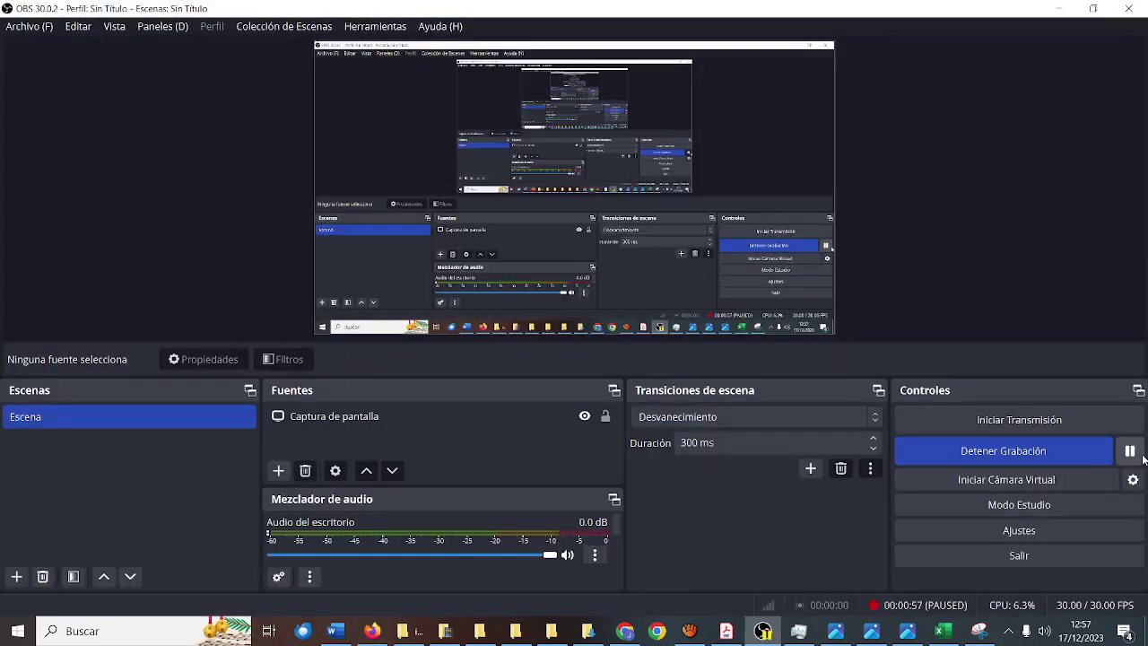
pyautogui.click(1056, 8)
# Start a subject category named ECONOMÍA2 with the slug FECONOMIA2.
pyautogui.scroll(10, 229, 301)
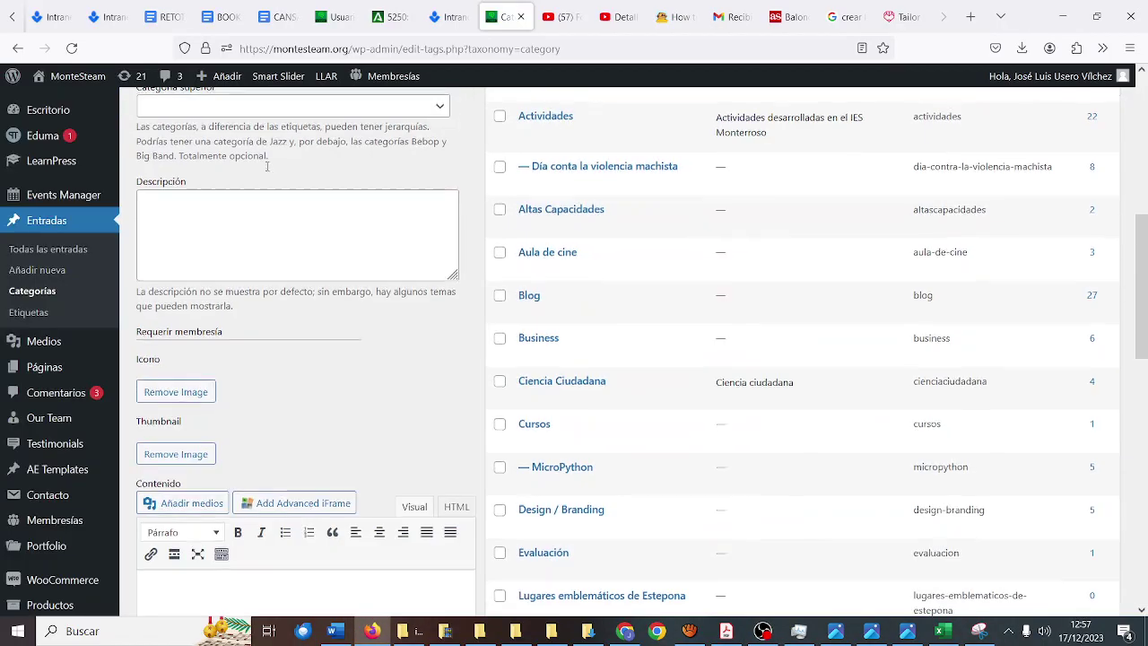
pyautogui.click(263, 202)
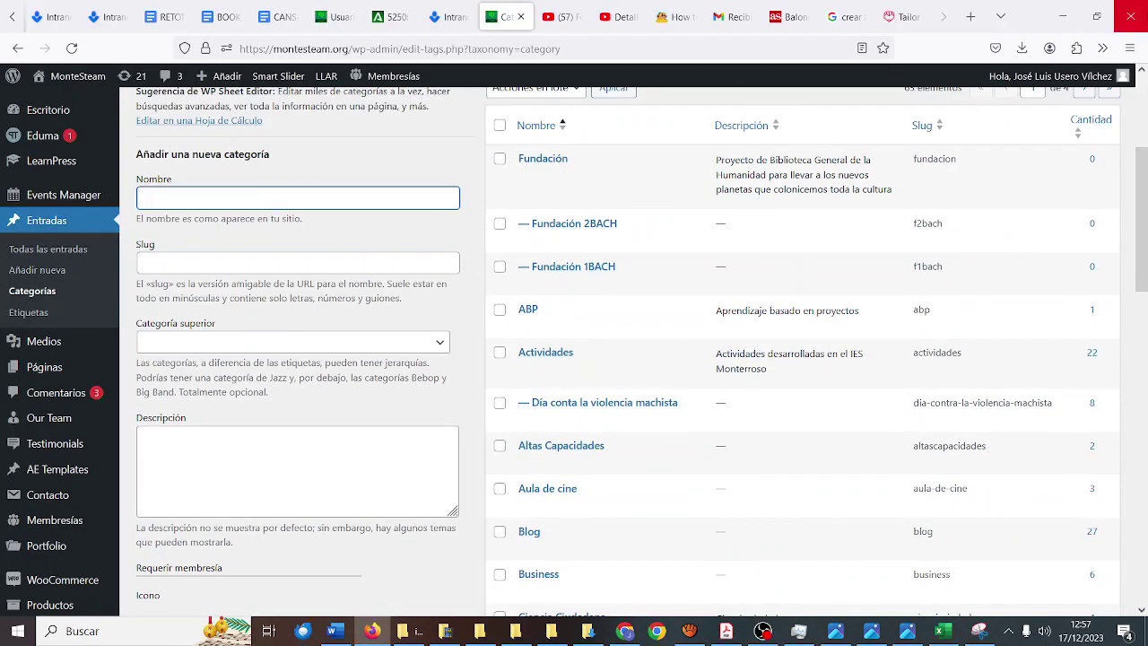
pyautogui.write('ECONOMÍA2')
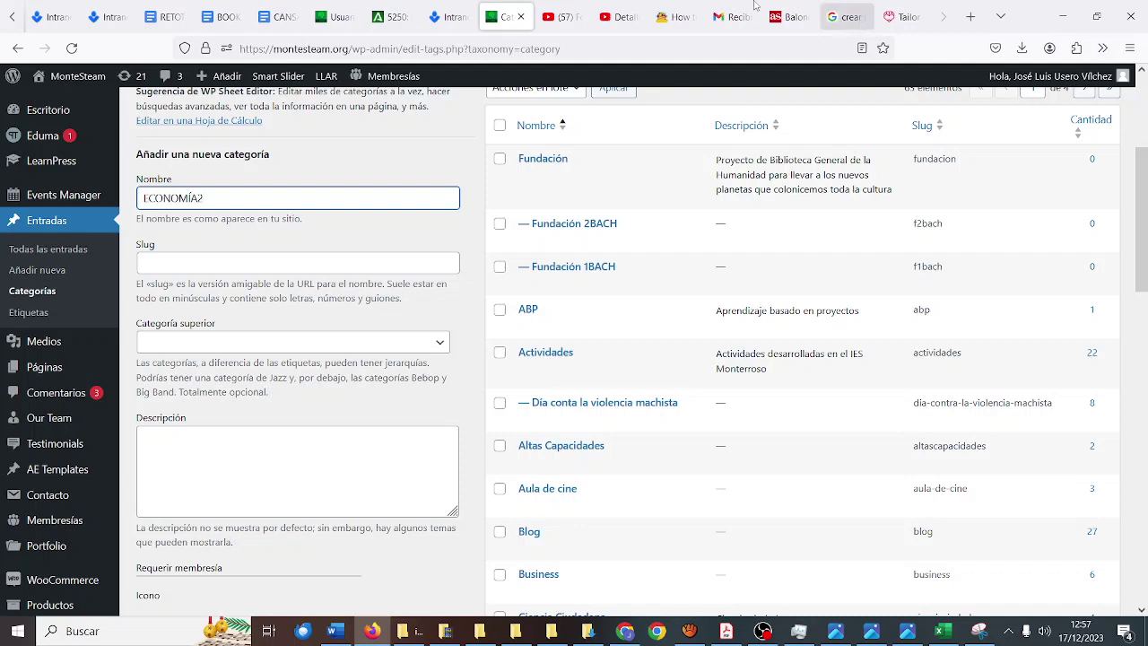
pyautogui.click(412, 260)
pyautogui.write('FECONOMIA2')
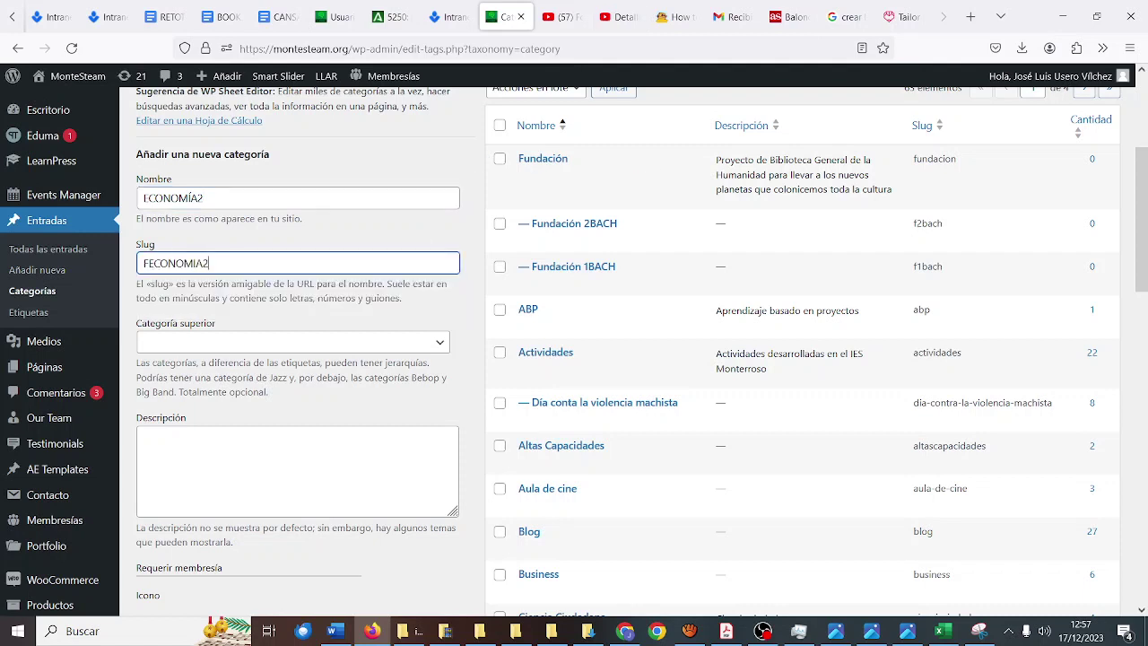
# Set Fundación 2BACH as the parent category of ECONOMÍA2 and add the new category.
pyautogui.click(427, 357)
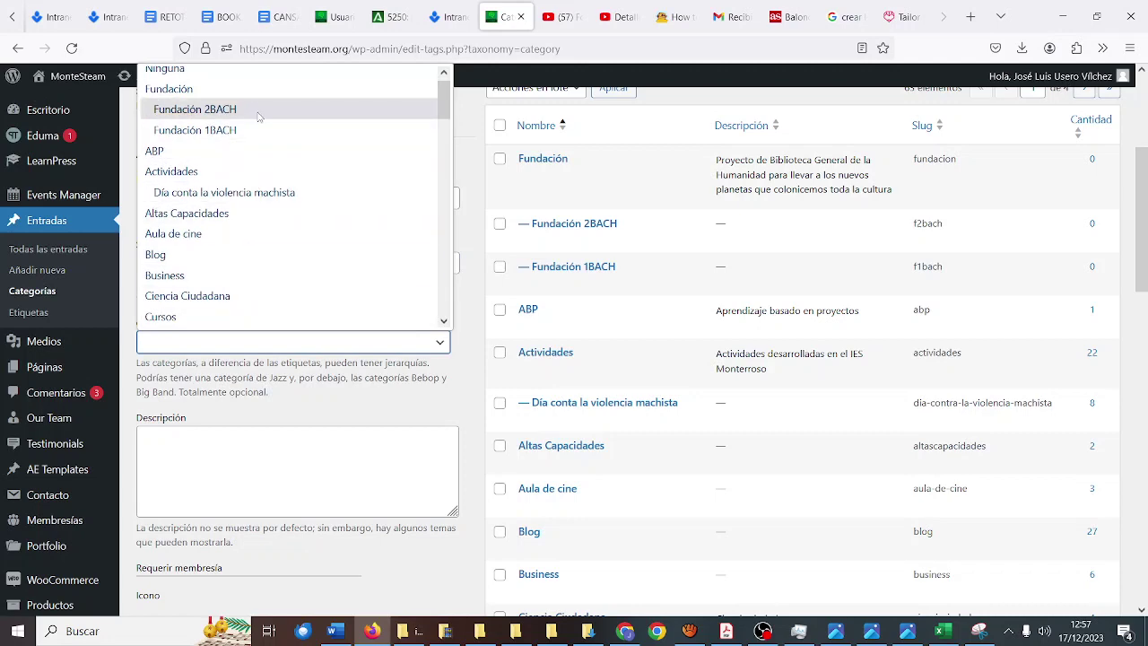
pyautogui.click(258, 115)
pyautogui.scroll(-10, 259, 448)
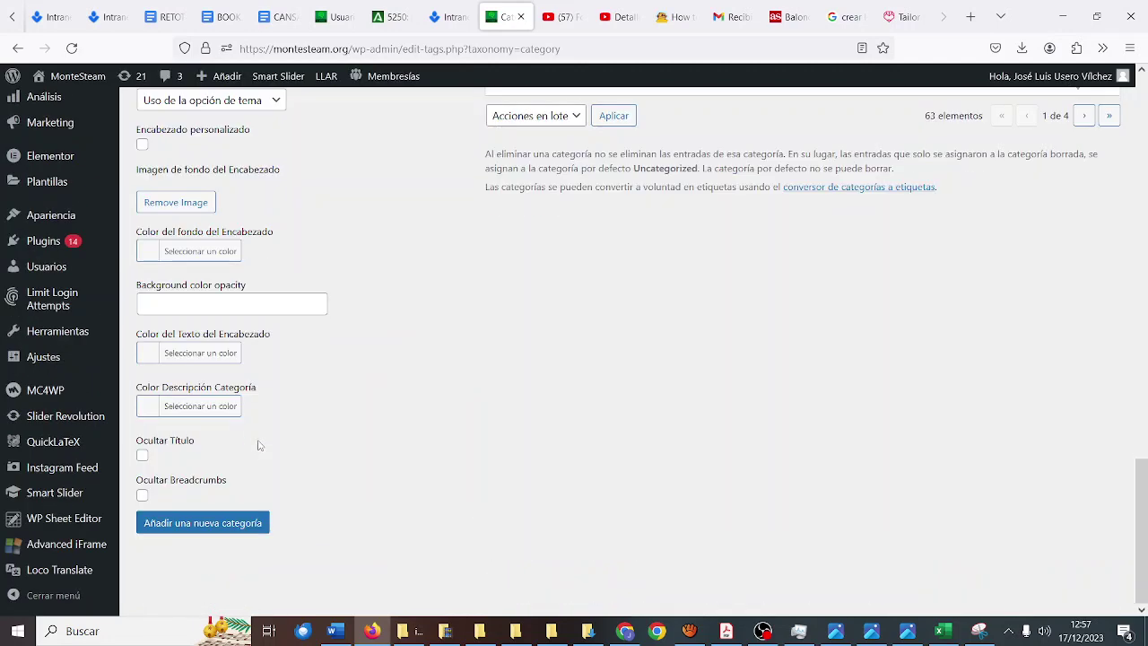
pyautogui.click(240, 523)
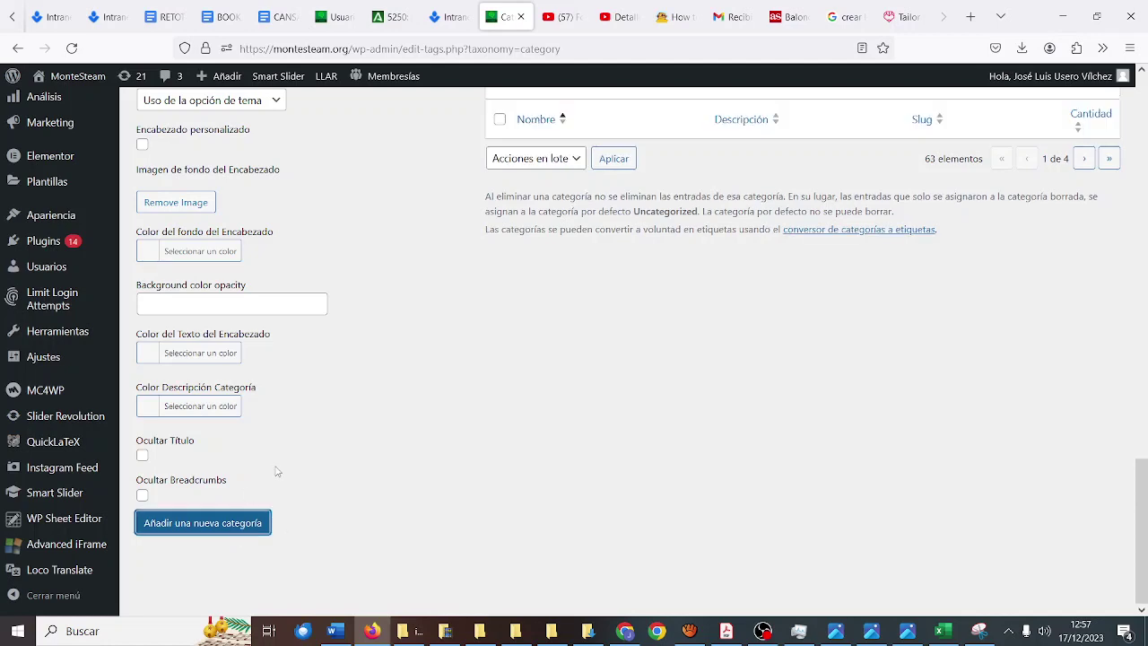
pyautogui.scroll(10, 280, 451)
pyautogui.scroll(3, 281, 451)
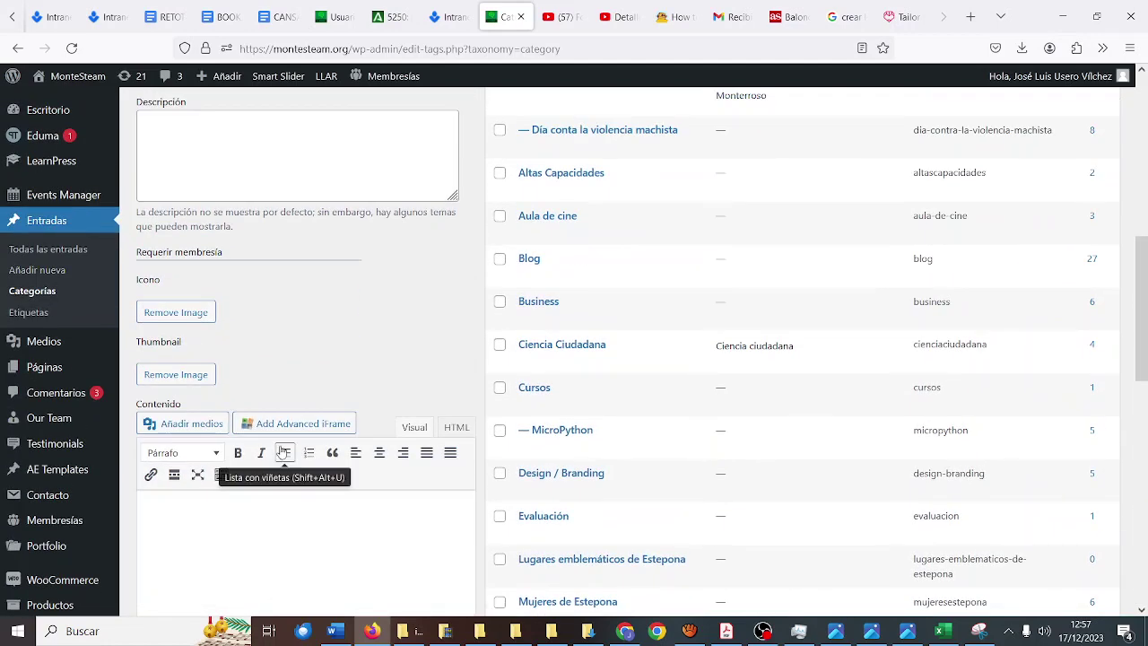
pyautogui.click(763, 631)
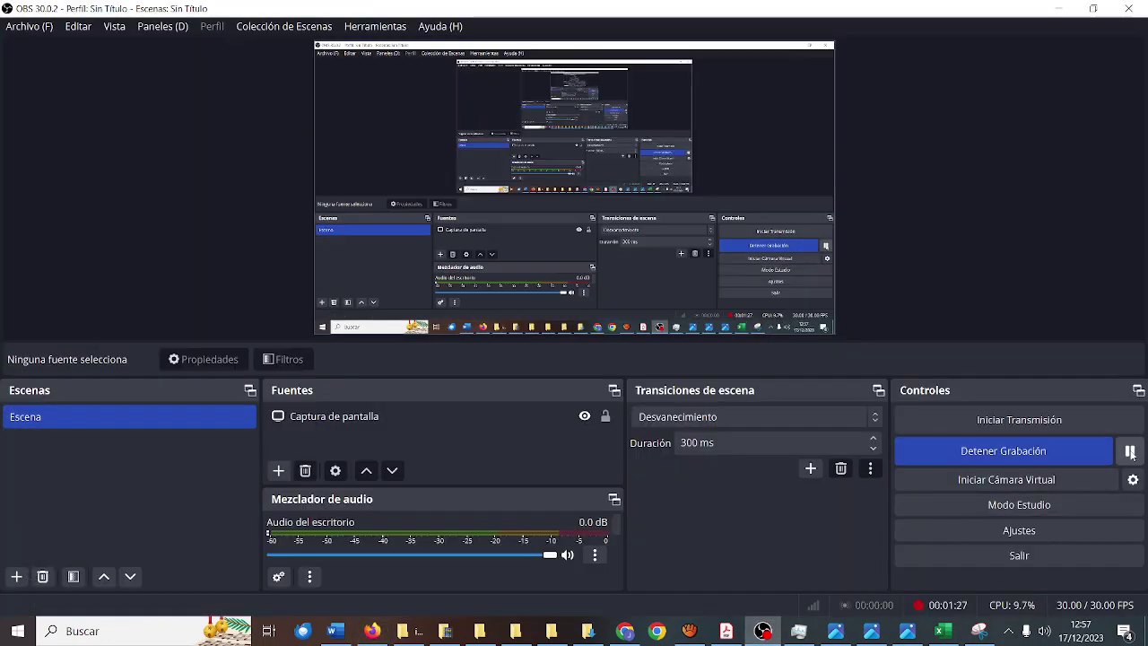
pyautogui.click(1058, 9)
pyautogui.moveTo(4, 489)
pyautogui.scroll(5, 18, 489)
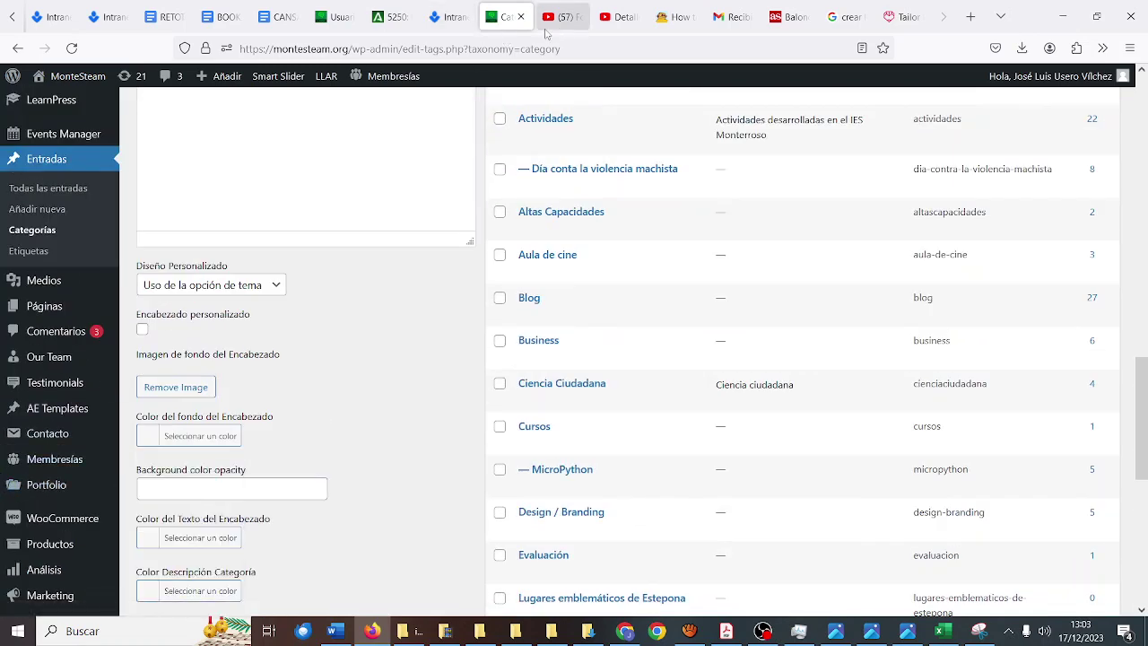
# Load the public site montesteam.org in the browser tab that holds the YouTube Studio video details.
pyautogui.click(618, 20)
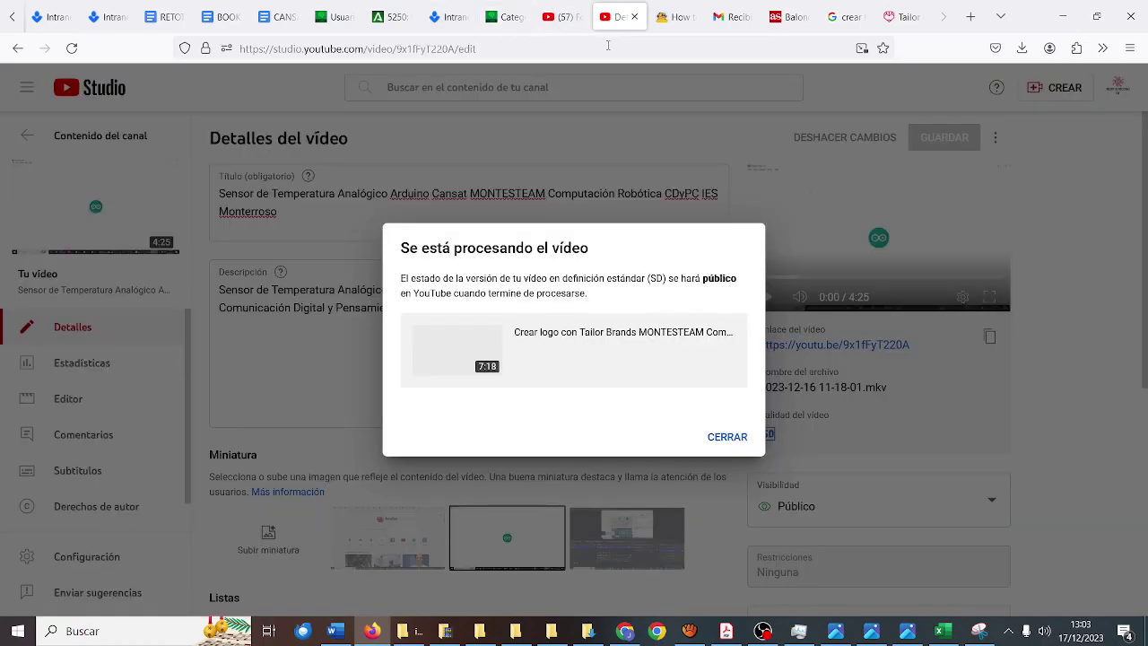
pyautogui.click(607, 45)
pyautogui.write('MONTE')
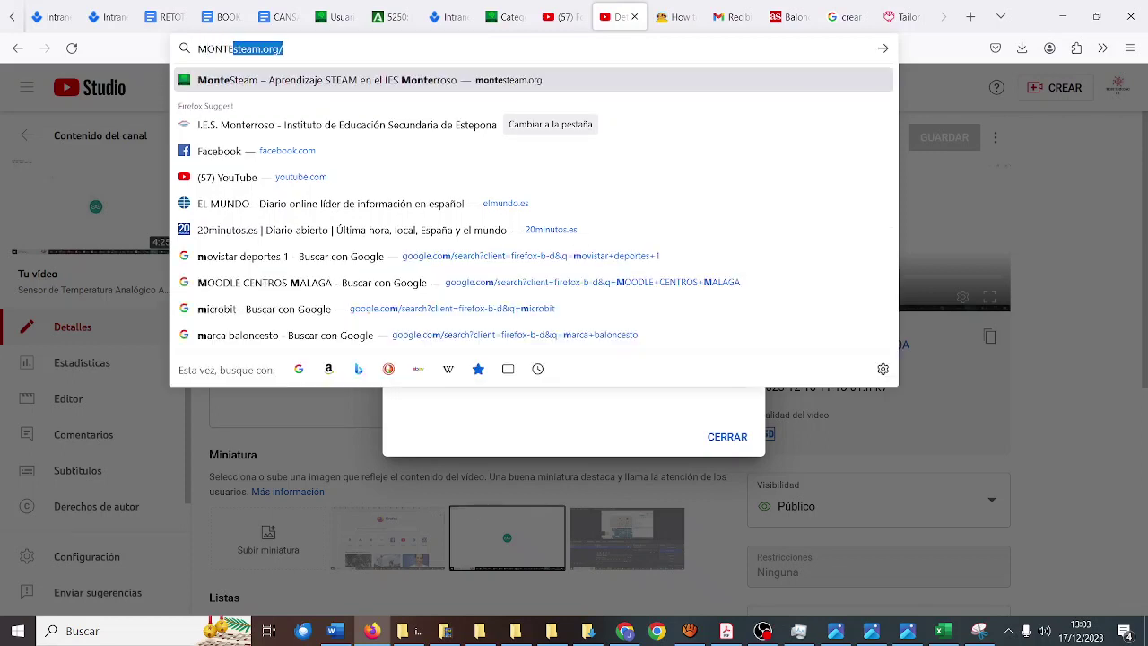
pyautogui.press('Return')
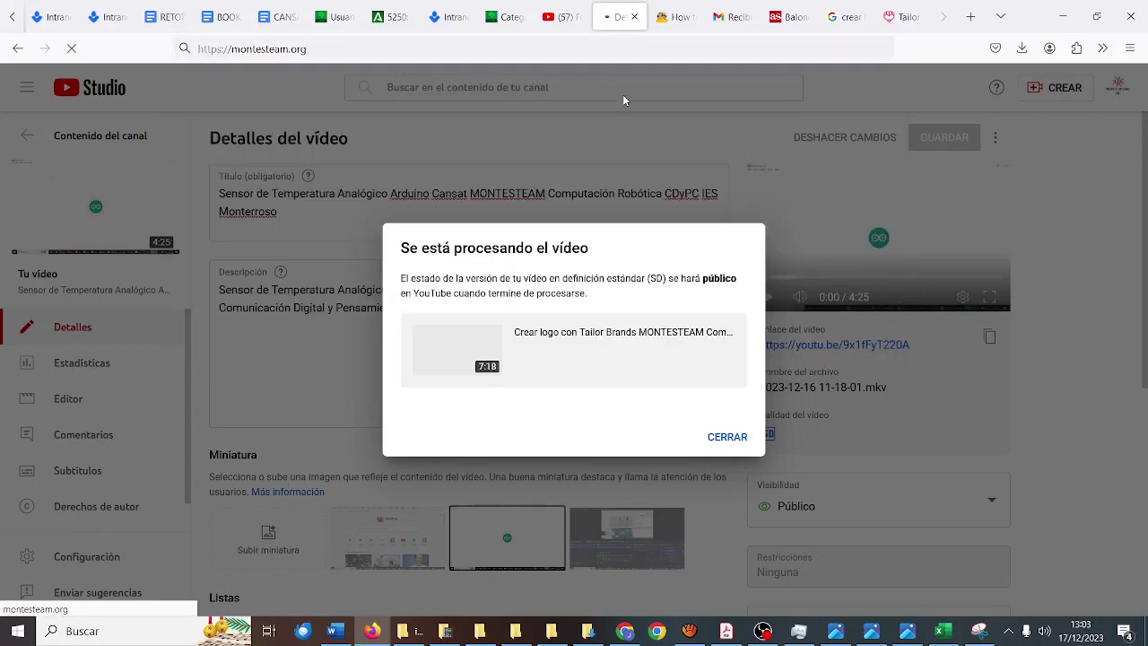
# Return to the WordPress category administration and open the menu management page of the site.
pyautogui.click(505, 16)
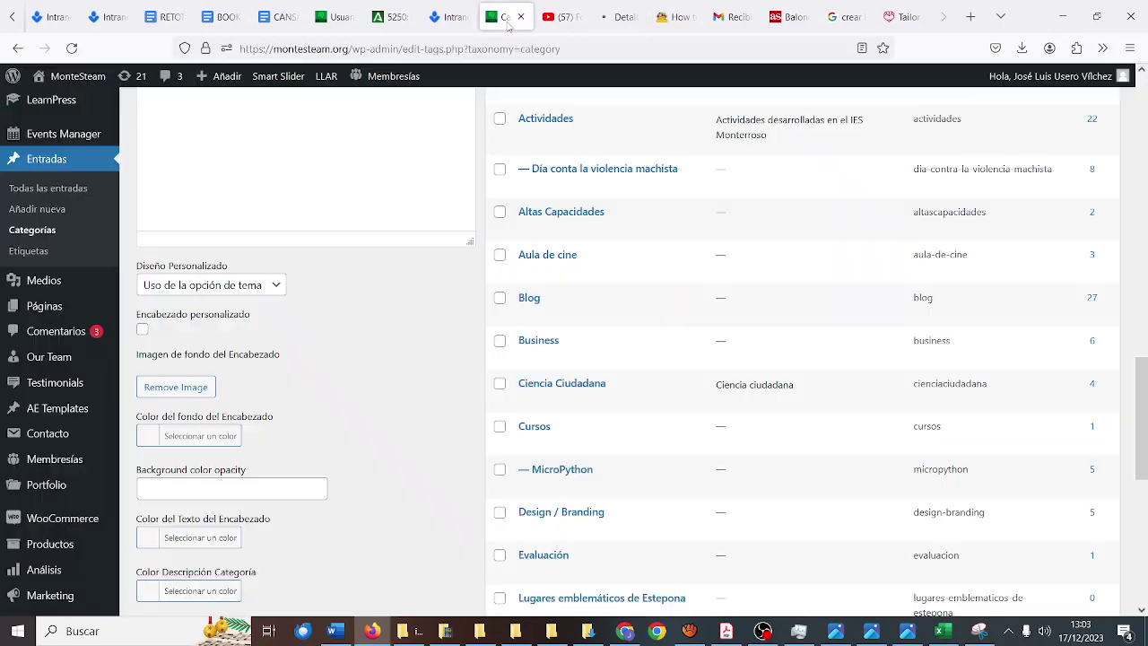
pyautogui.moveTo(71, 307)
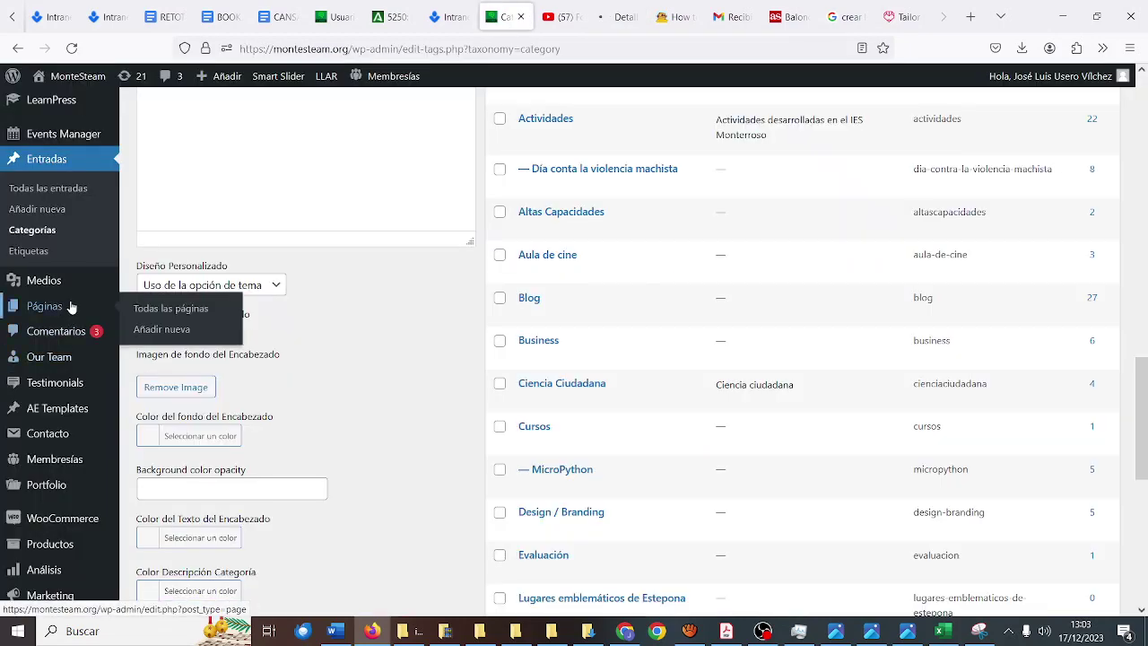
pyautogui.scroll(2, 71, 307)
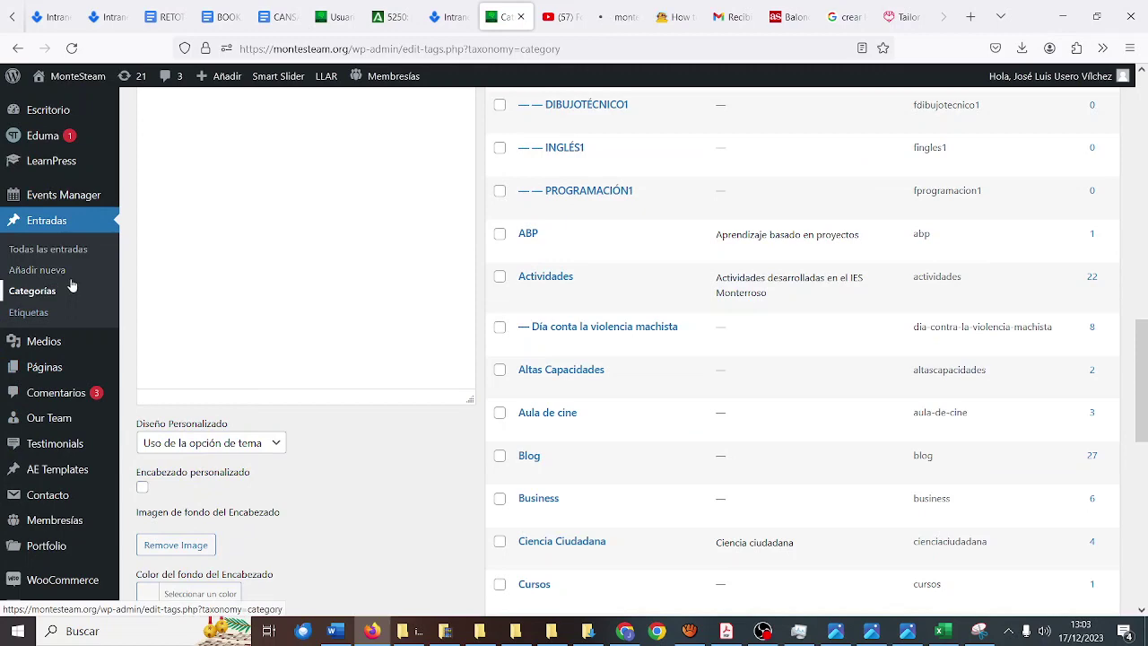
pyautogui.scroll(2, 72, 285)
pyautogui.scroll(-2, 77, 288)
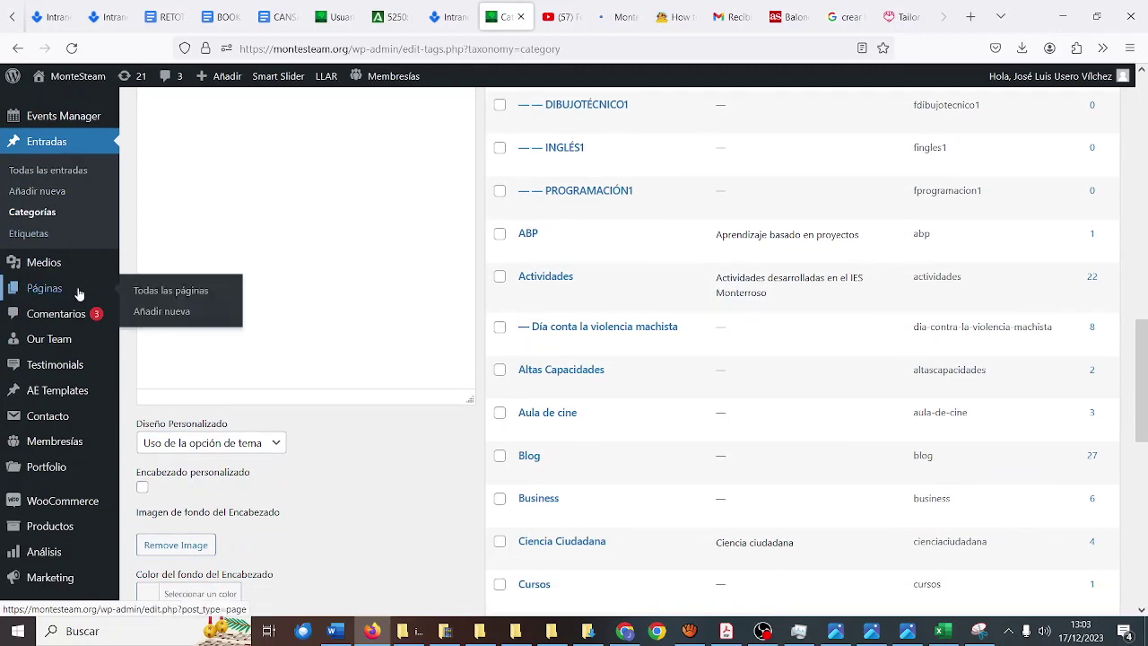
pyautogui.scroll(-3, 79, 294)
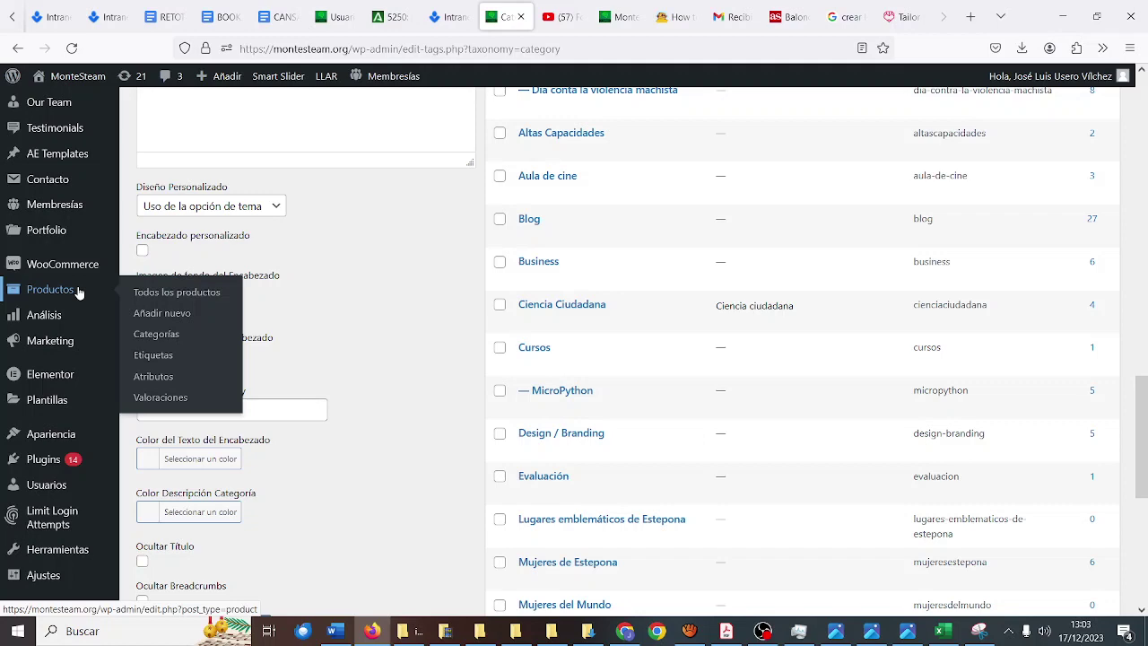
pyautogui.scroll(-2, 79, 291)
pyautogui.click(99, 285)
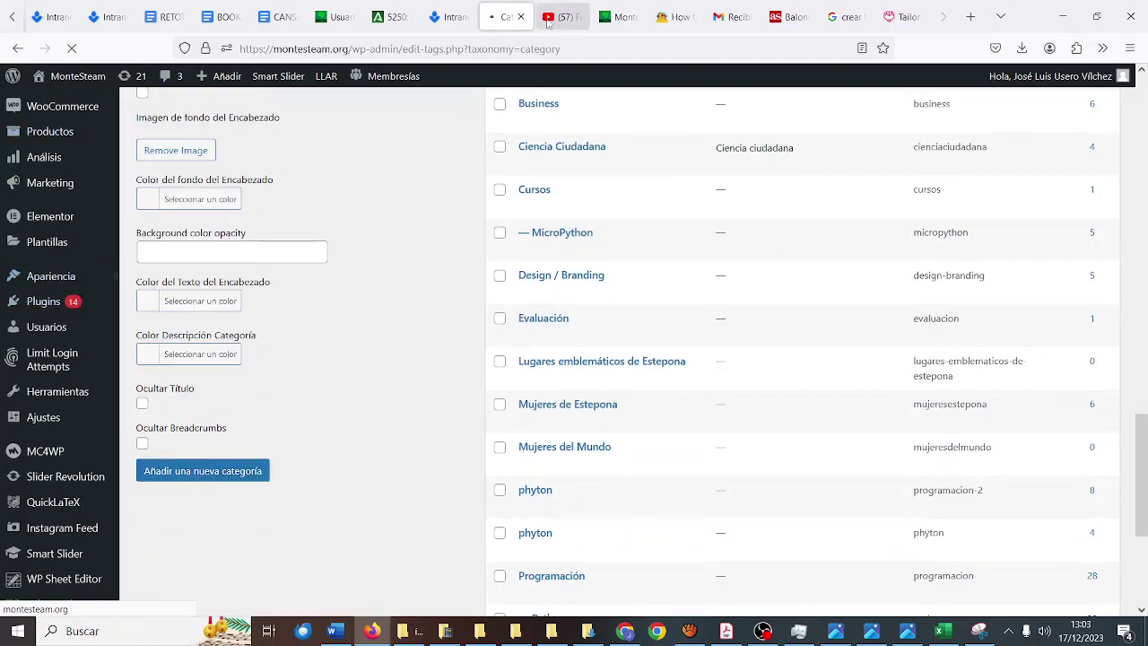
# Check the navigation bar on the public montesteam.org home page and return to the menu editor.
pyautogui.click(617, 17)
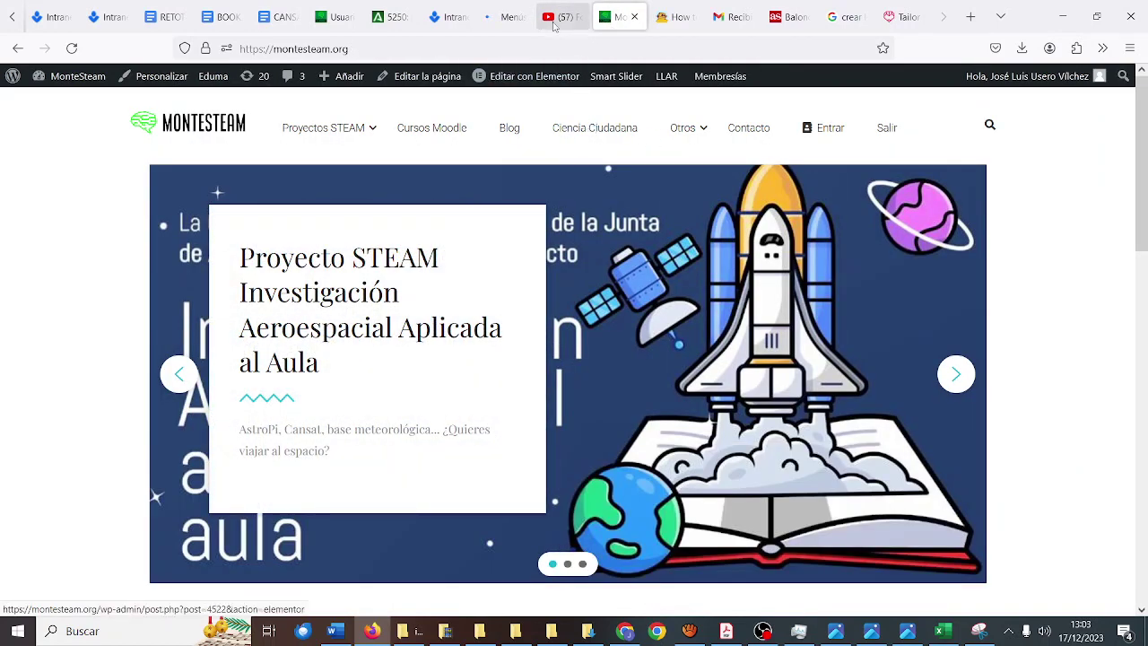
pyautogui.moveTo(689, 128)
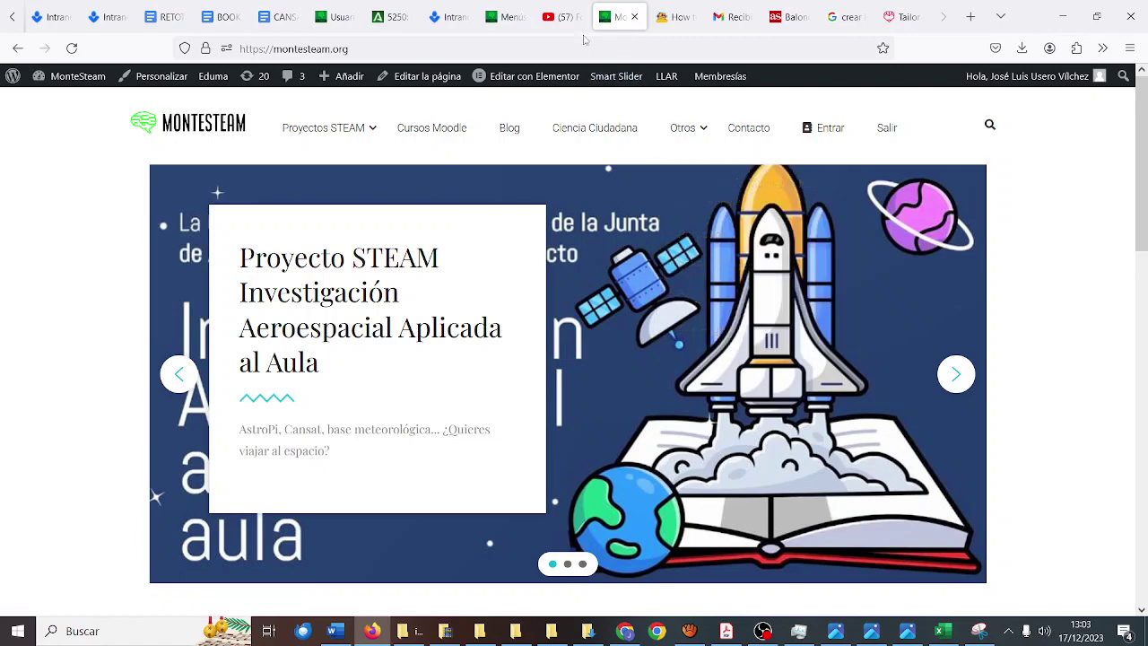
pyautogui.click(500, 18)
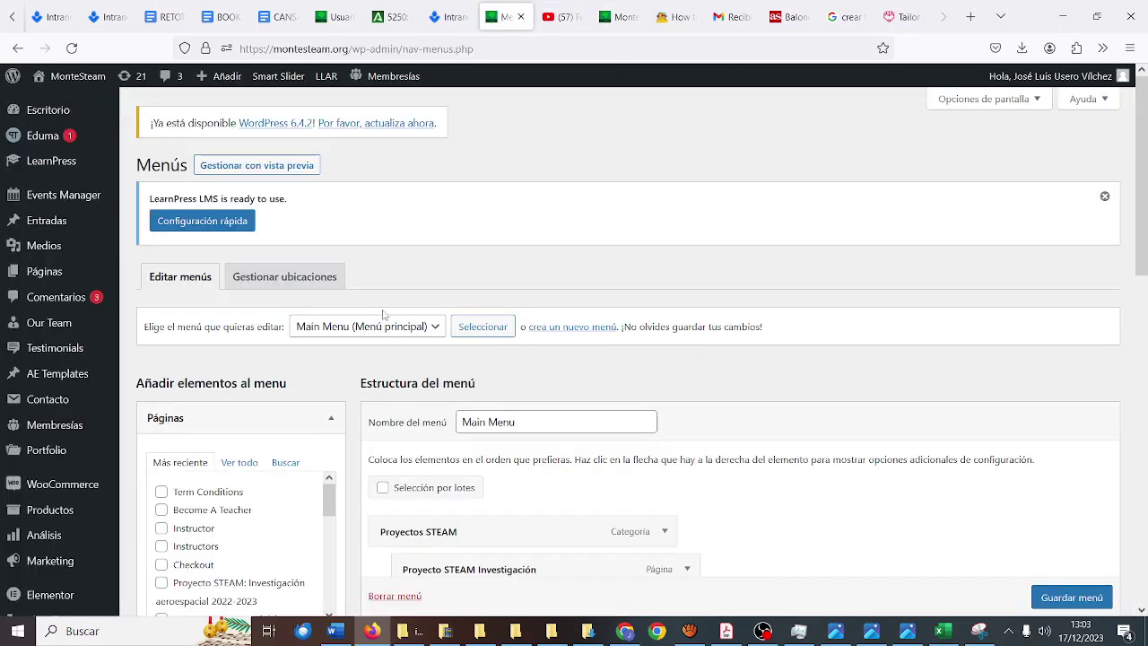
# Add the Fundación category from the full category list to Main Menu.
pyautogui.scroll(-3, 357, 411)
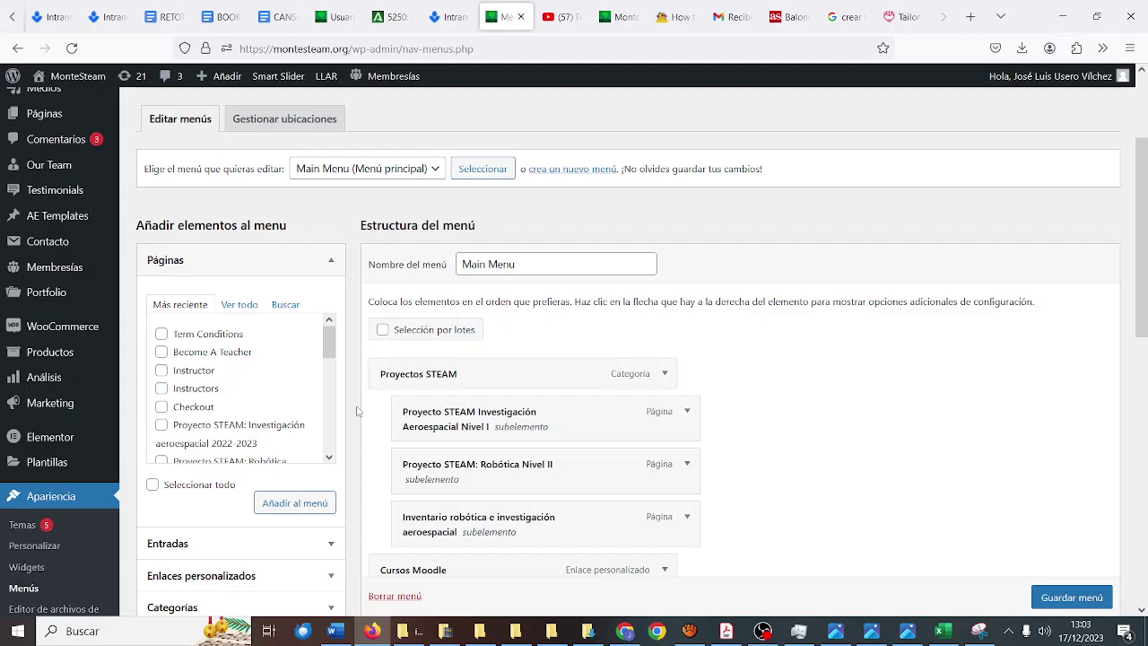
pyautogui.scroll(-3, 357, 412)
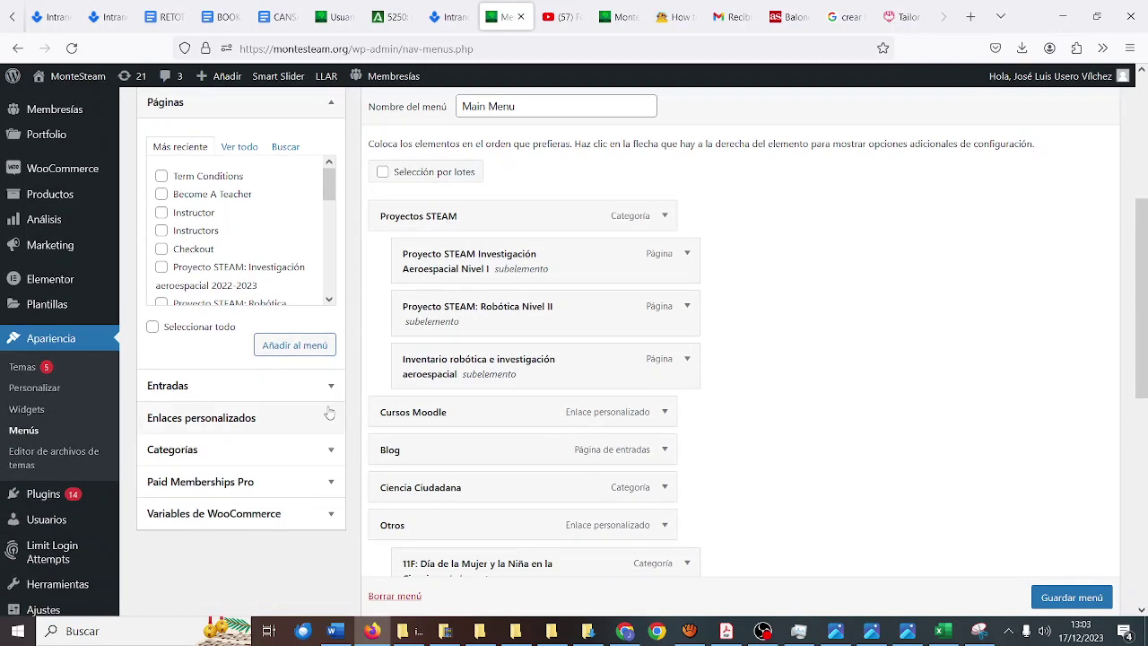
pyautogui.click(254, 451)
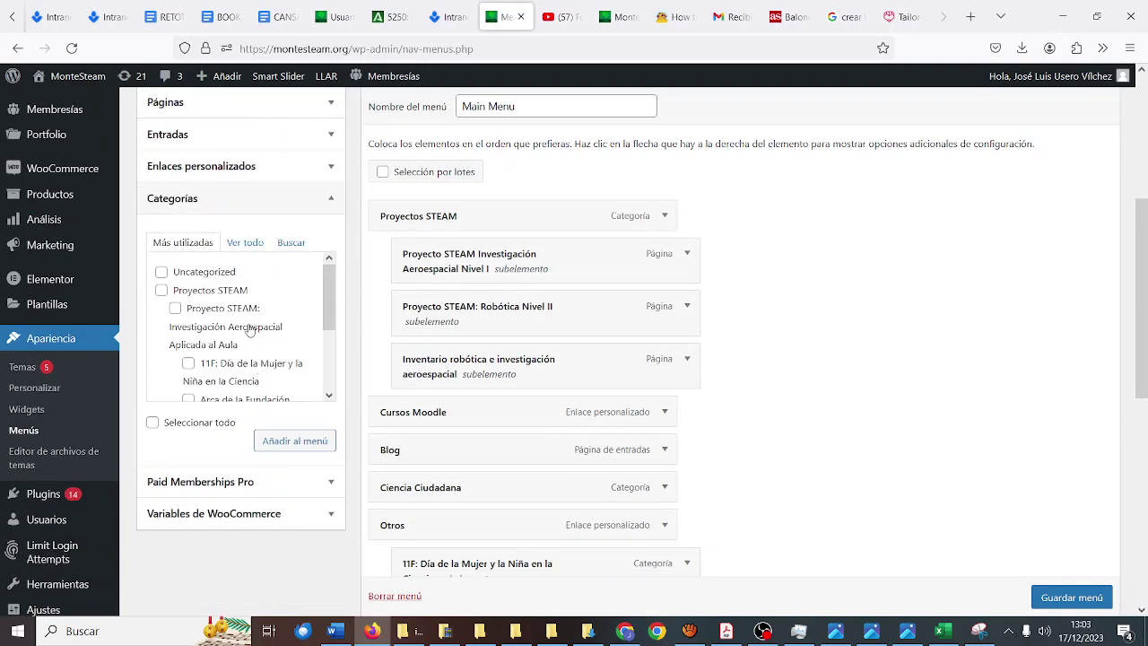
pyautogui.scroll(-3, 250, 328)
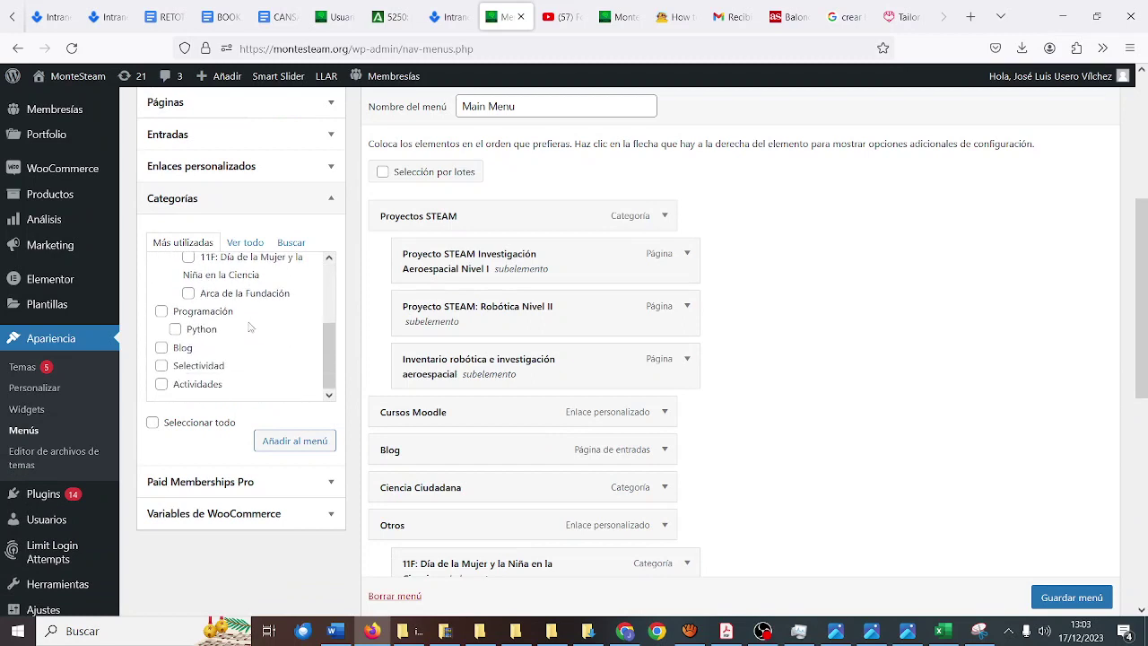
pyautogui.scroll(2, 250, 328)
pyautogui.click(245, 242)
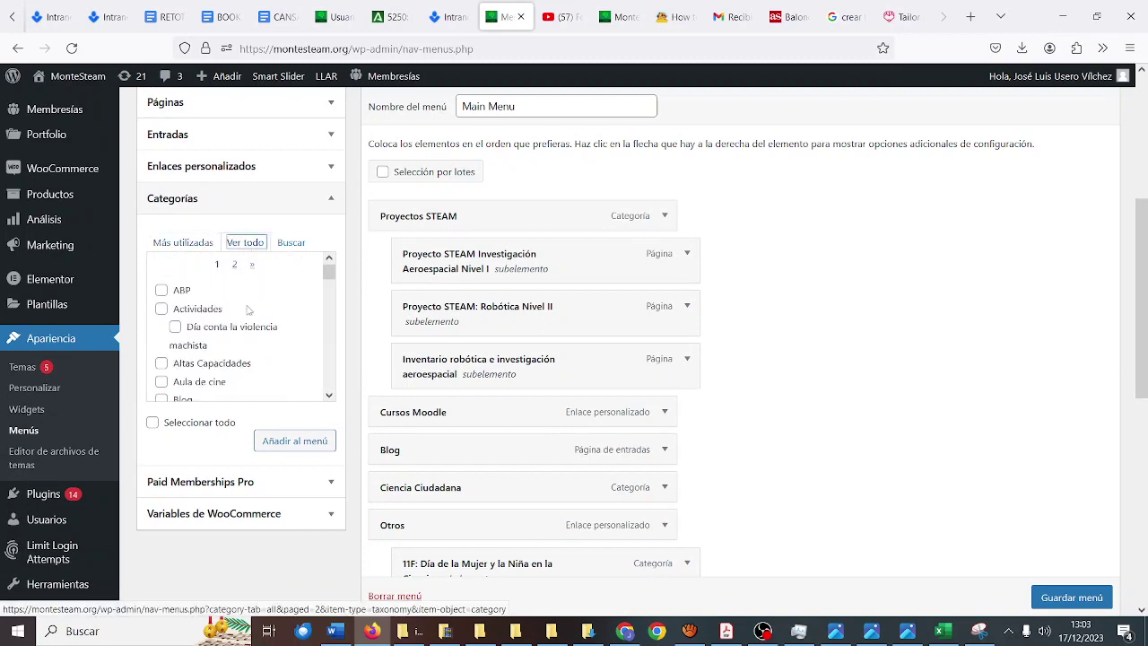
pyautogui.scroll(-5, 248, 309)
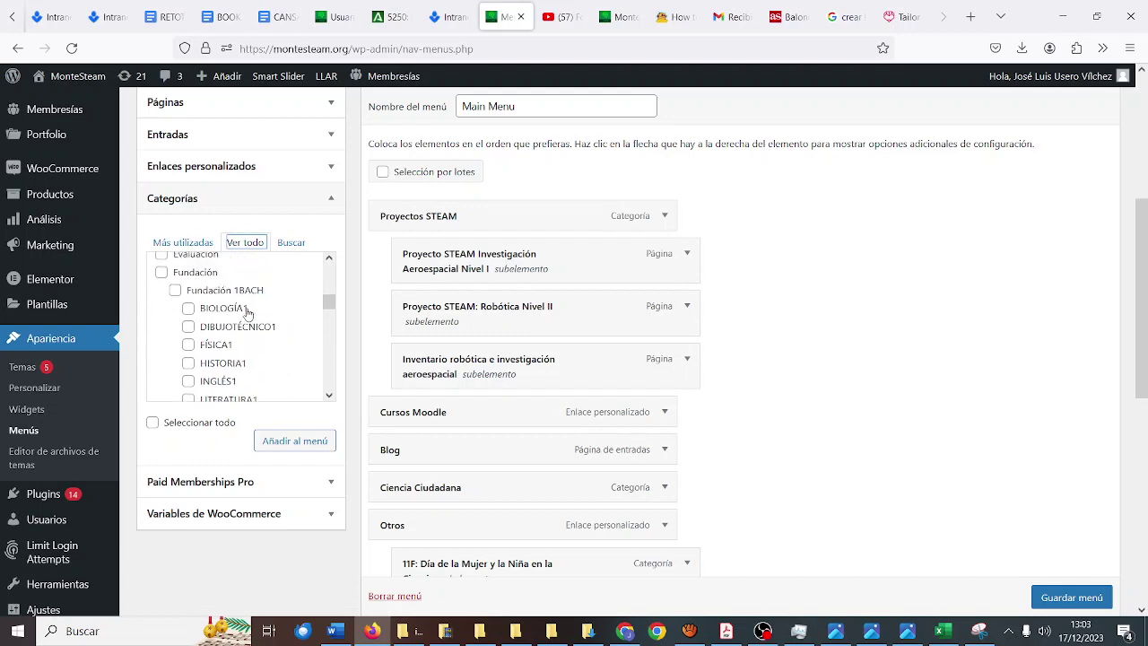
pyautogui.click(161, 273)
pyautogui.click(311, 448)
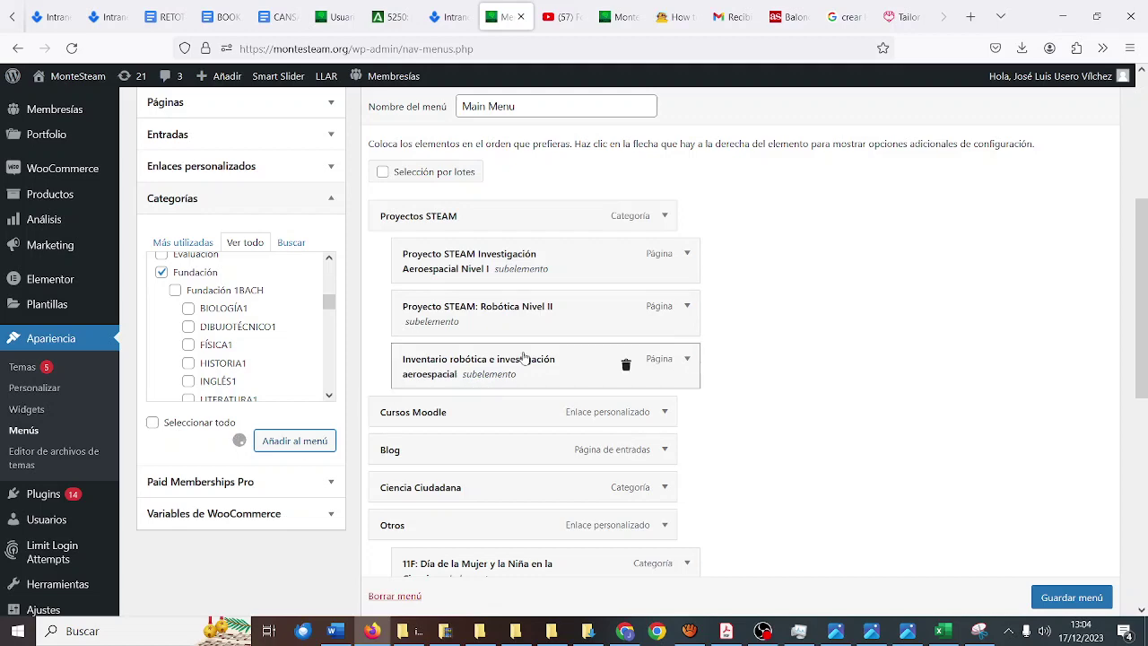
# Move the Fundación item to the top level of Main Menu, directly before Cursos Moodle, and save the menu.
pyautogui.scroll(-4, 627, 309)
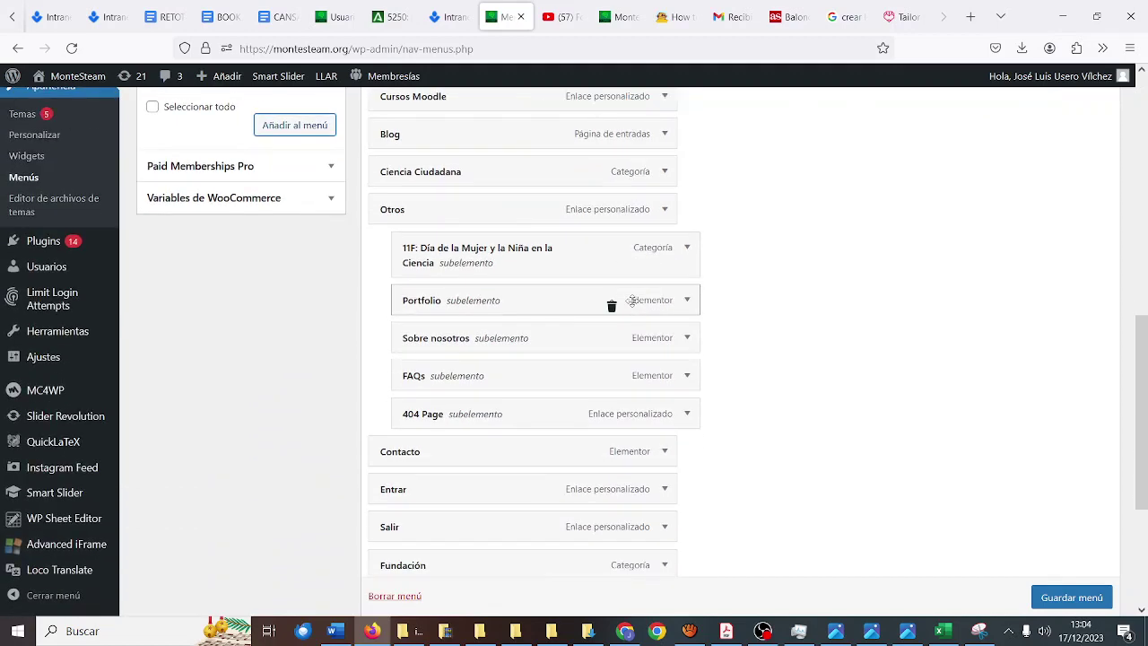
pyautogui.scroll(-1, 632, 300)
pyautogui.scroll(4, 632, 300)
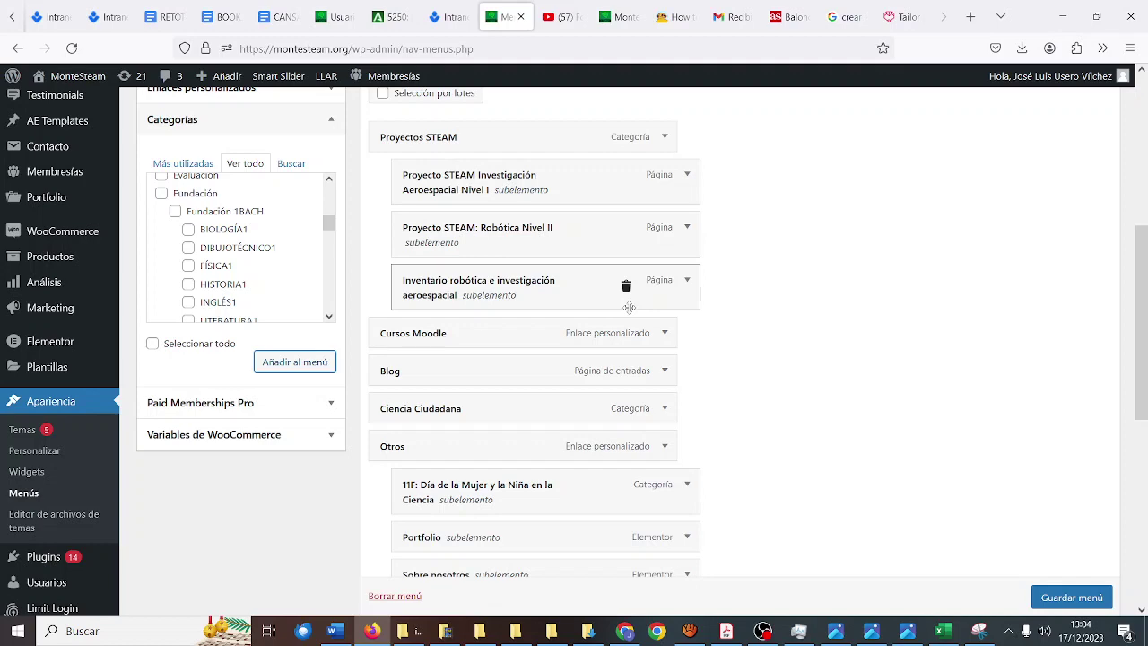
pyautogui.scroll(1, 587, 341)
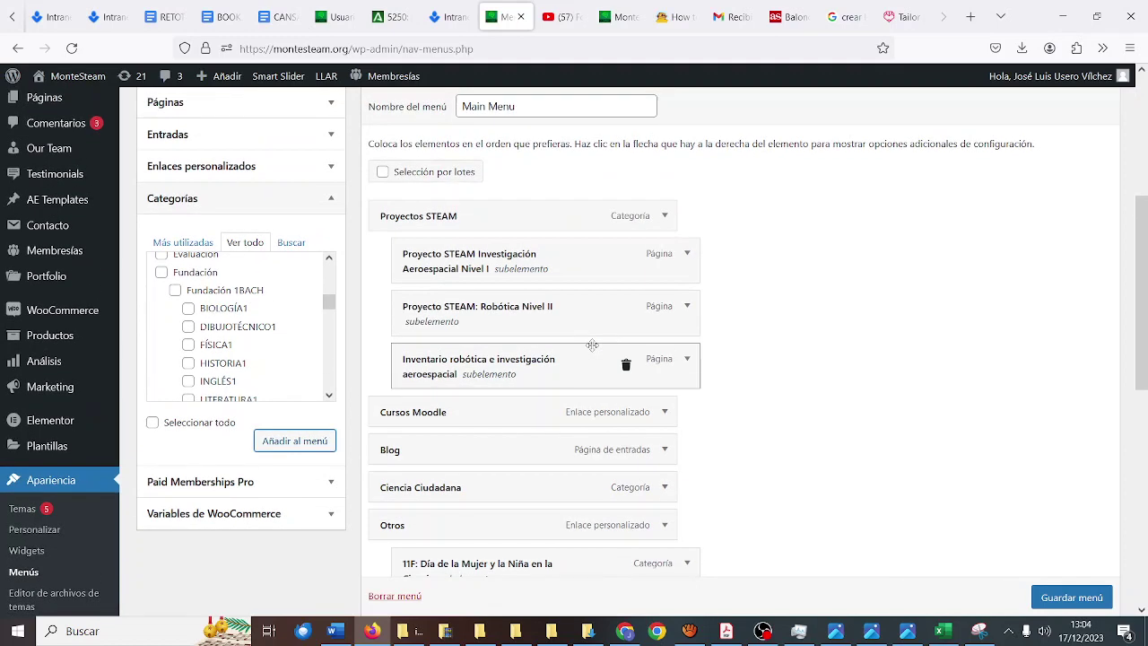
pyautogui.scroll(-2, 592, 345)
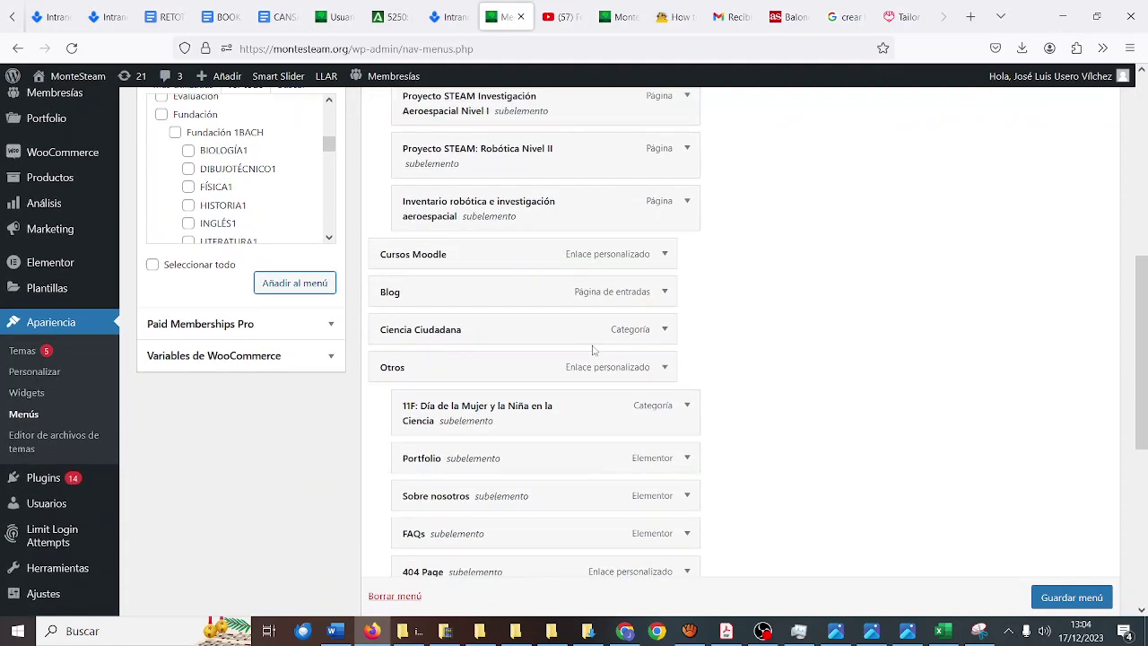
pyautogui.scroll(-1, 592, 349)
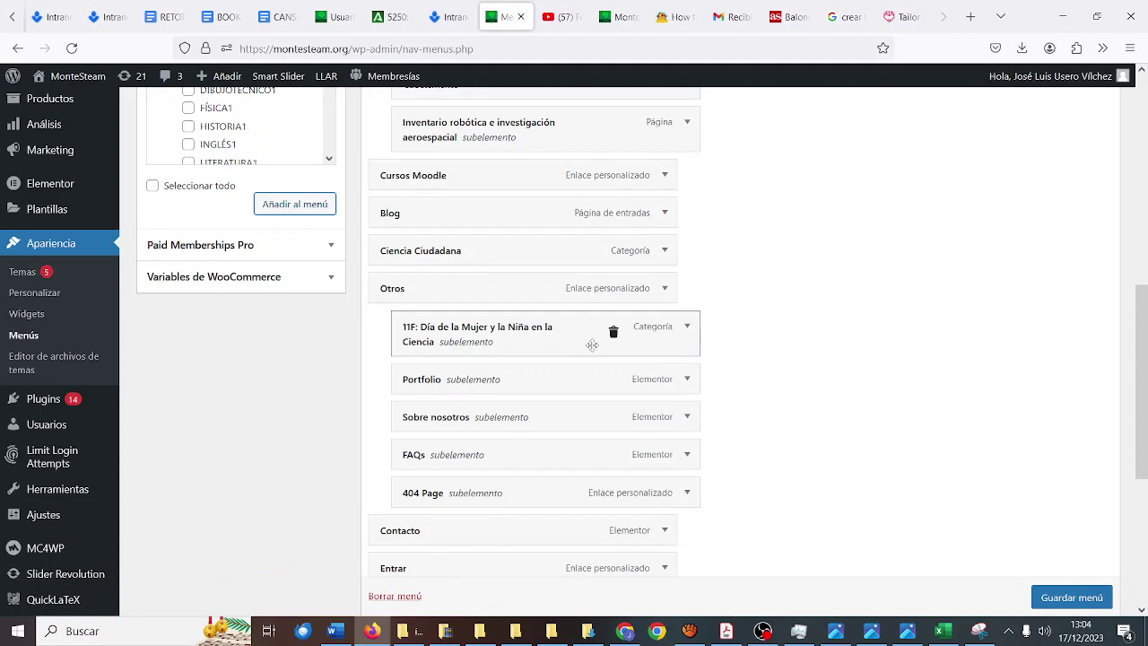
pyautogui.scroll(-2, 592, 346)
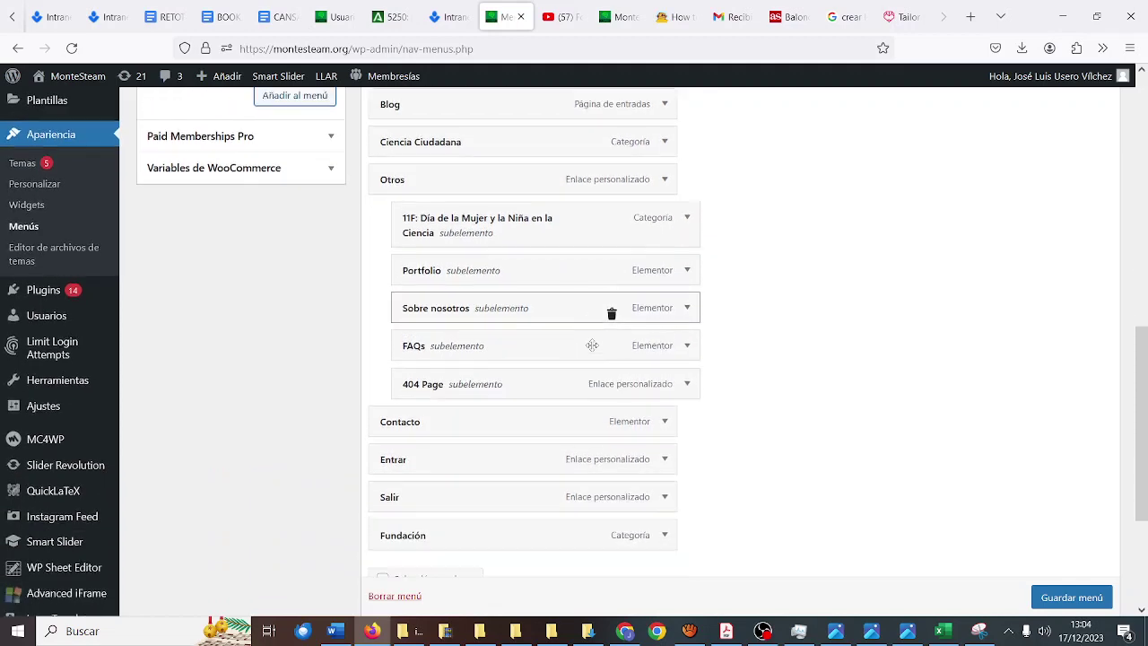
pyautogui.moveTo(523, 492); pyautogui.dragTo(520, 128)
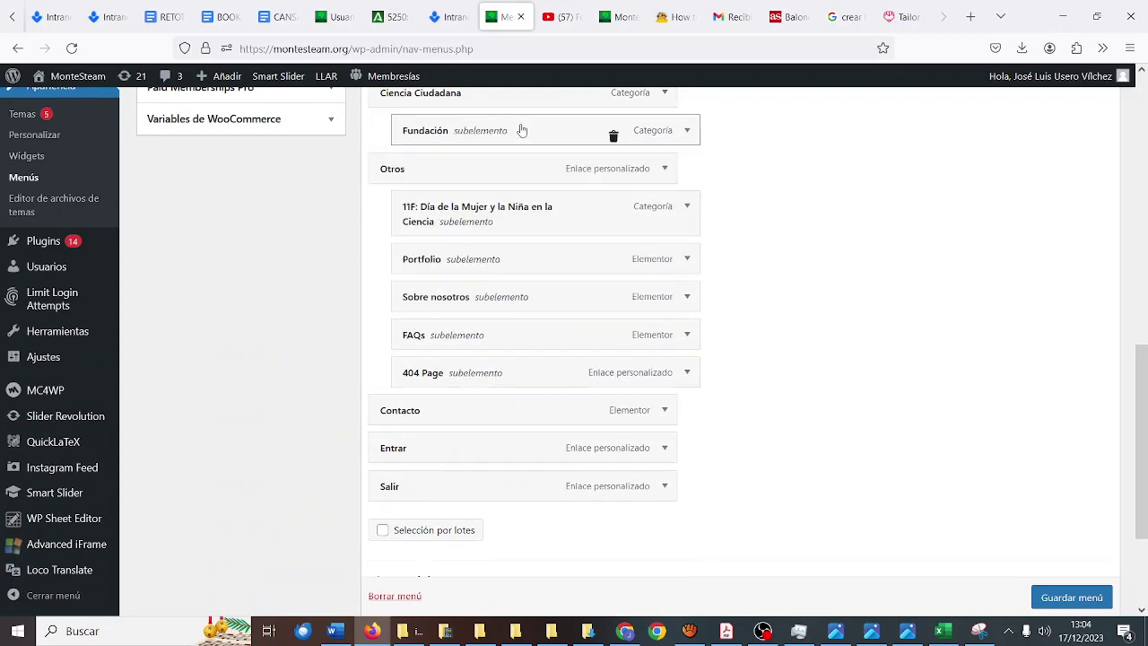
pyautogui.scroll(3, 520, 174)
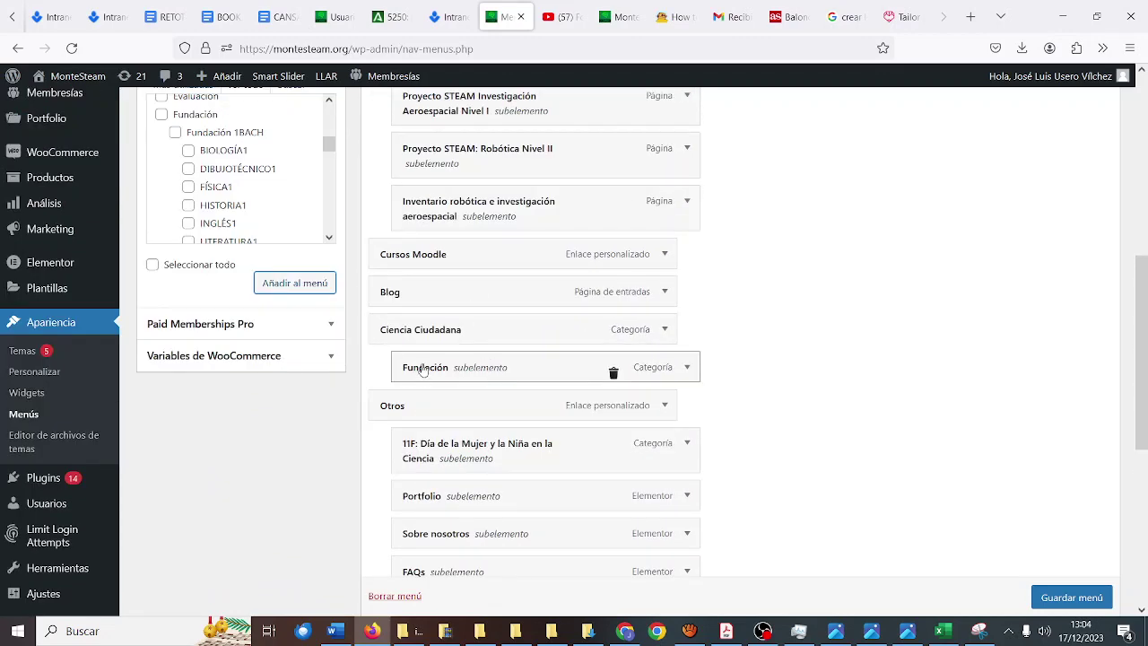
pyautogui.moveTo(423, 370); pyautogui.dragTo(396, 252)
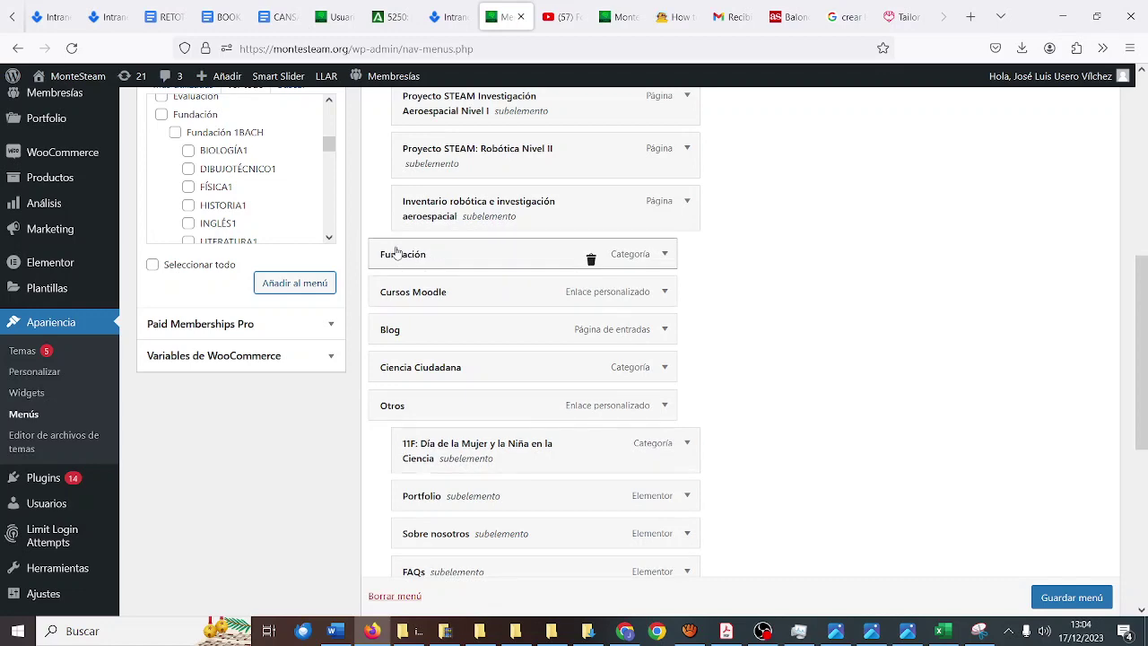
pyautogui.scroll(-1, 1056, 602)
pyautogui.click(1072, 598)
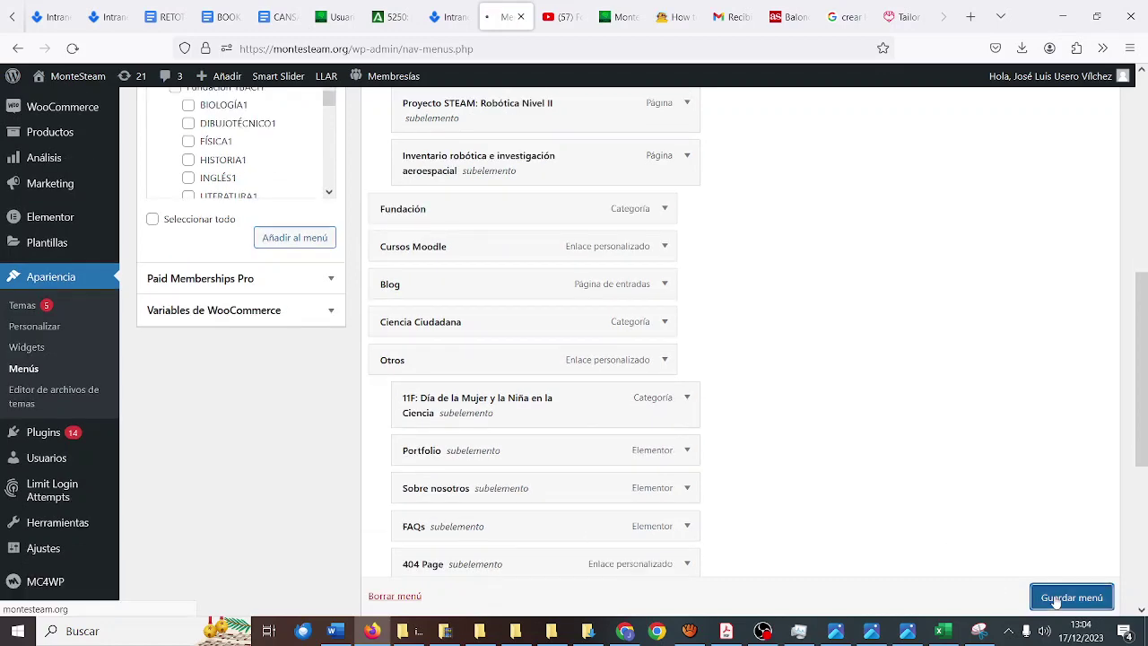
# Reload the public montesteam.org home page and compare its navigation bar with the Main Menu structure in the editor.
pyautogui.click(618, 16)
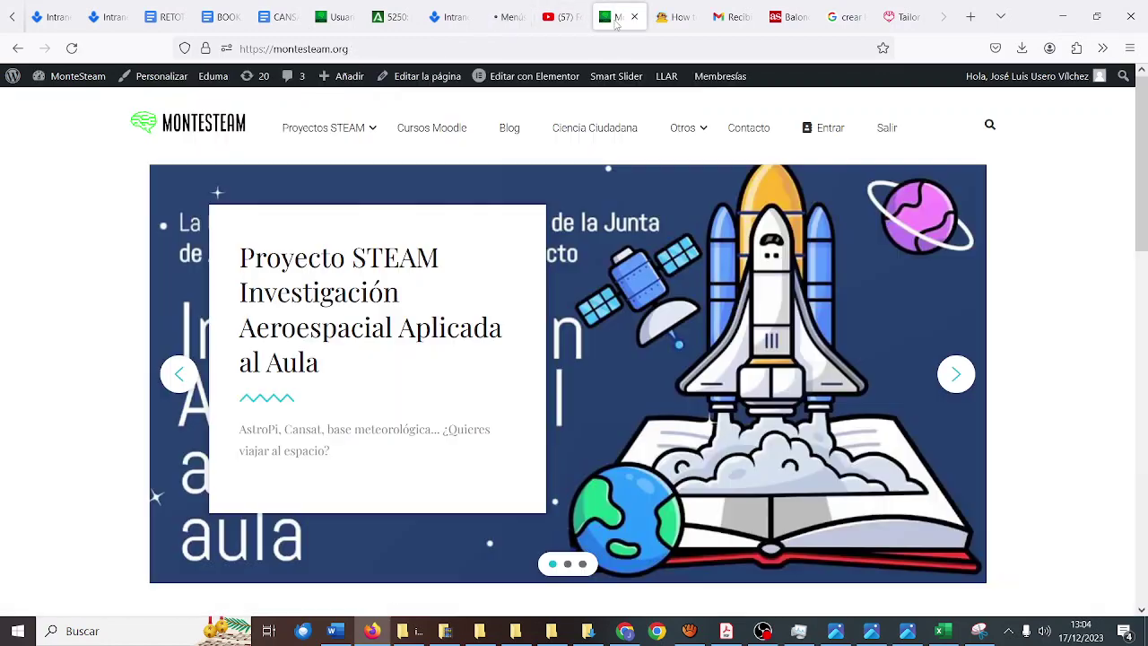
pyautogui.click(77, 53)
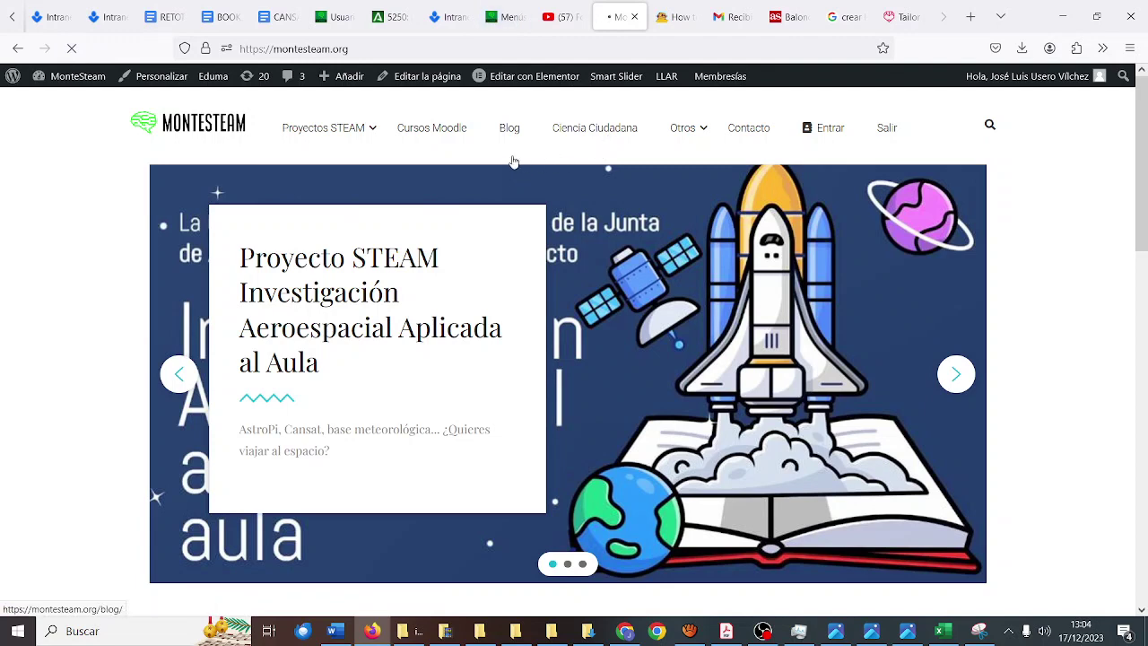
pyautogui.click(498, 24)
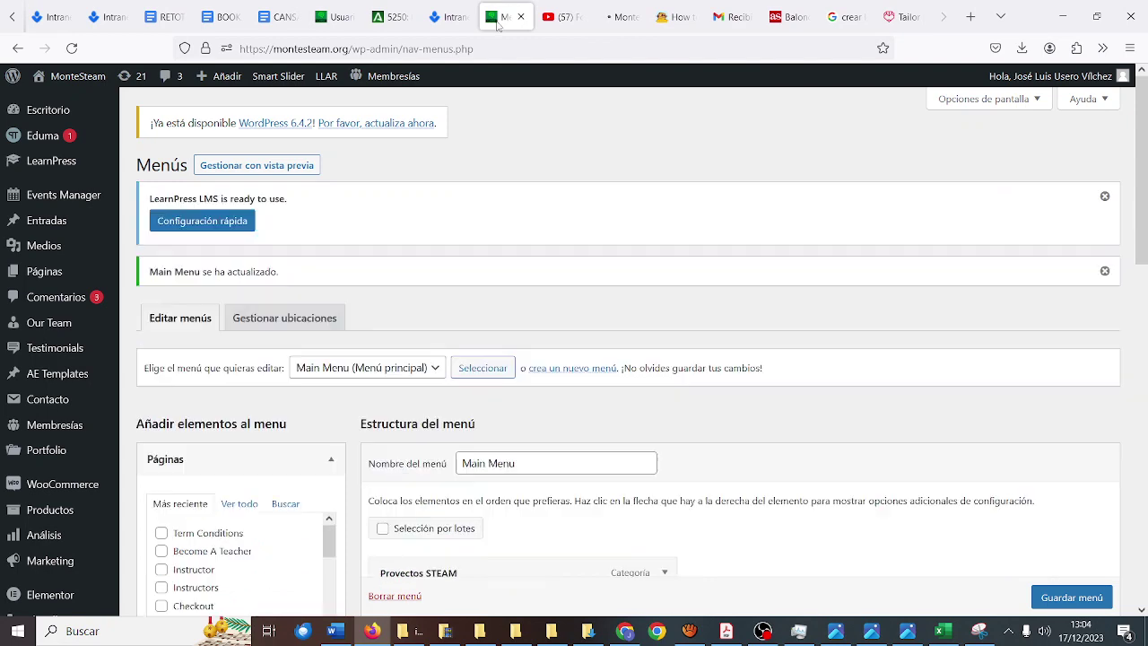
pyautogui.scroll(-4, 520, 332)
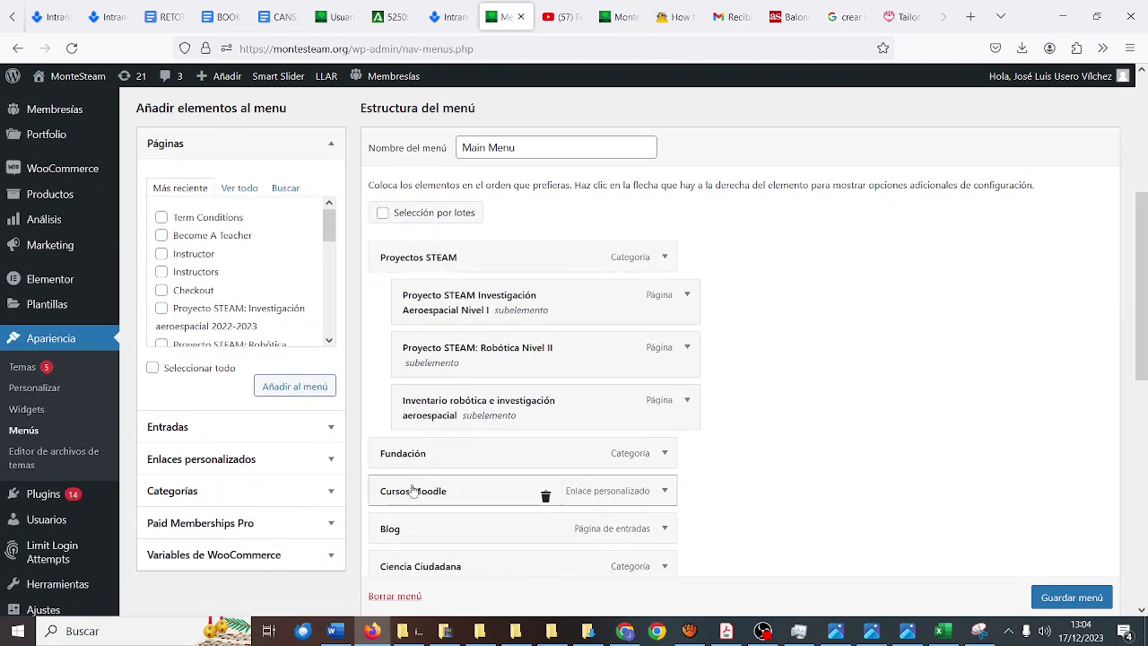
pyautogui.scroll(-1, 405, 408)
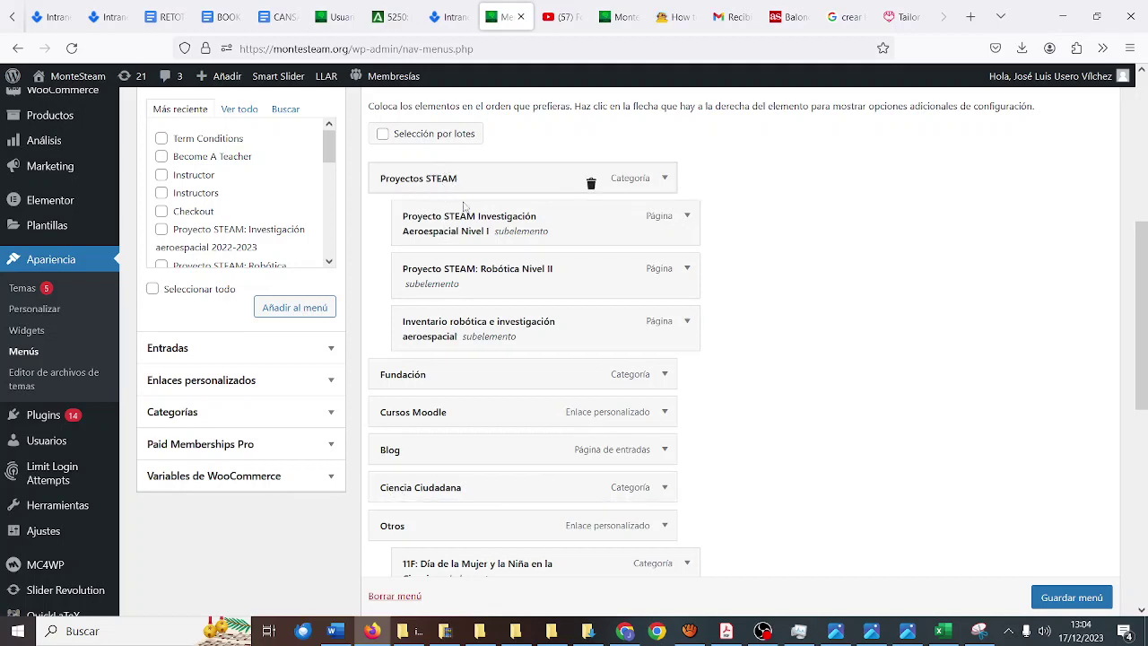
pyautogui.click(613, 16)
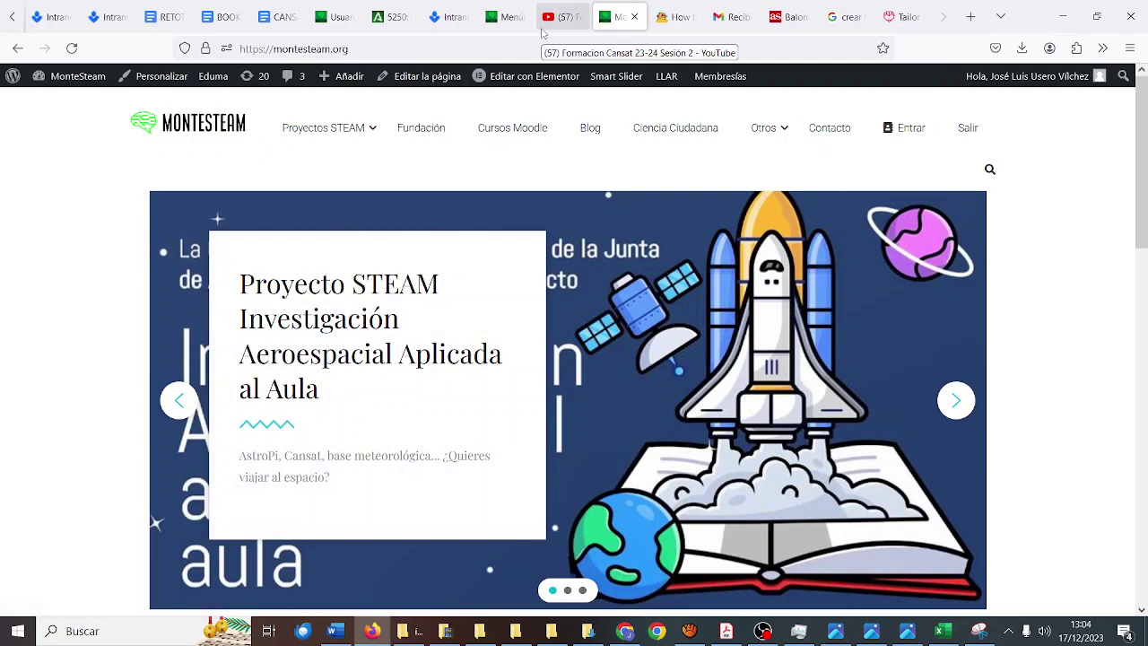
# Go back to the menu editor and remove the Fundación item from Main Menu.
pyautogui.click(506, 16)
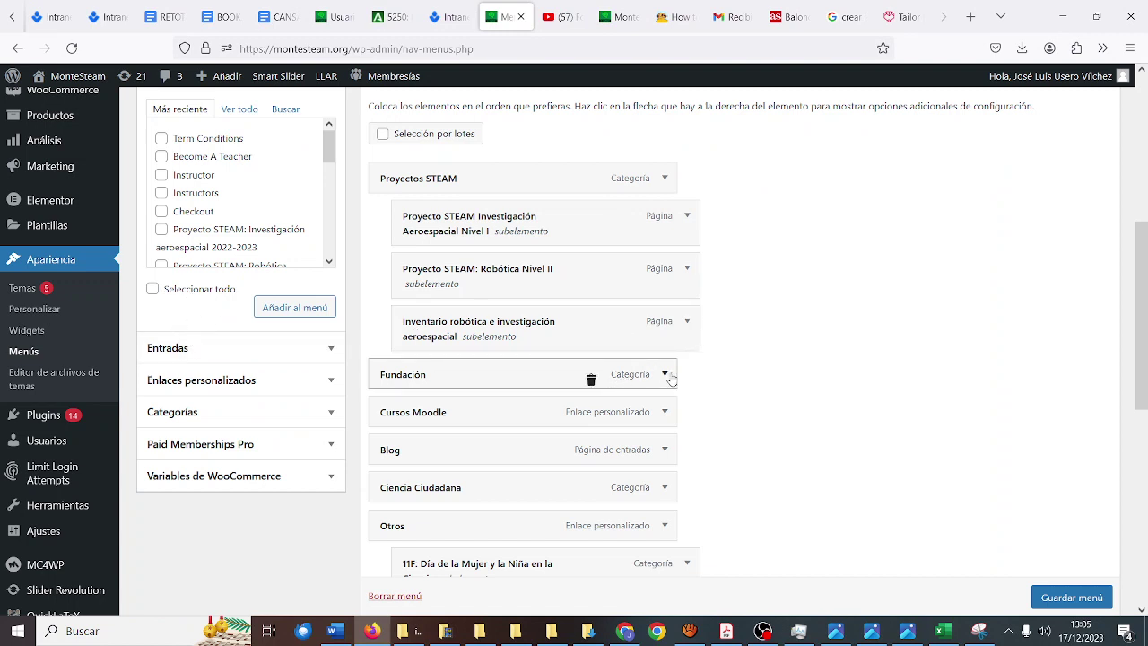
pyautogui.click(591, 381)
pyautogui.click(628, 365)
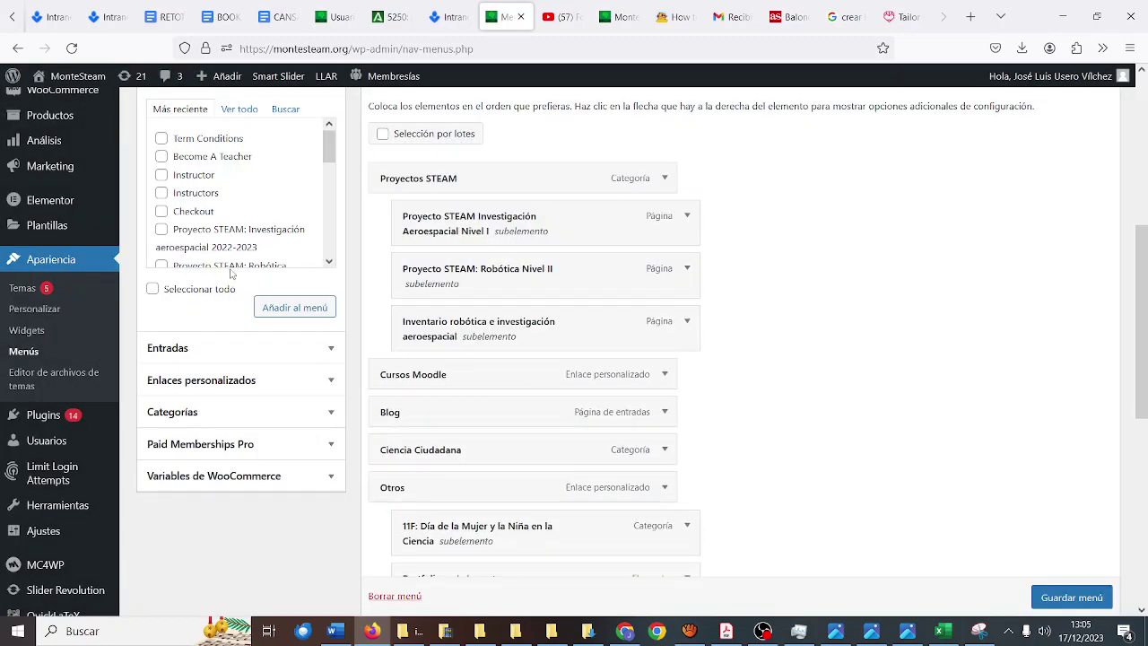
pyautogui.scroll(3, 229, 271)
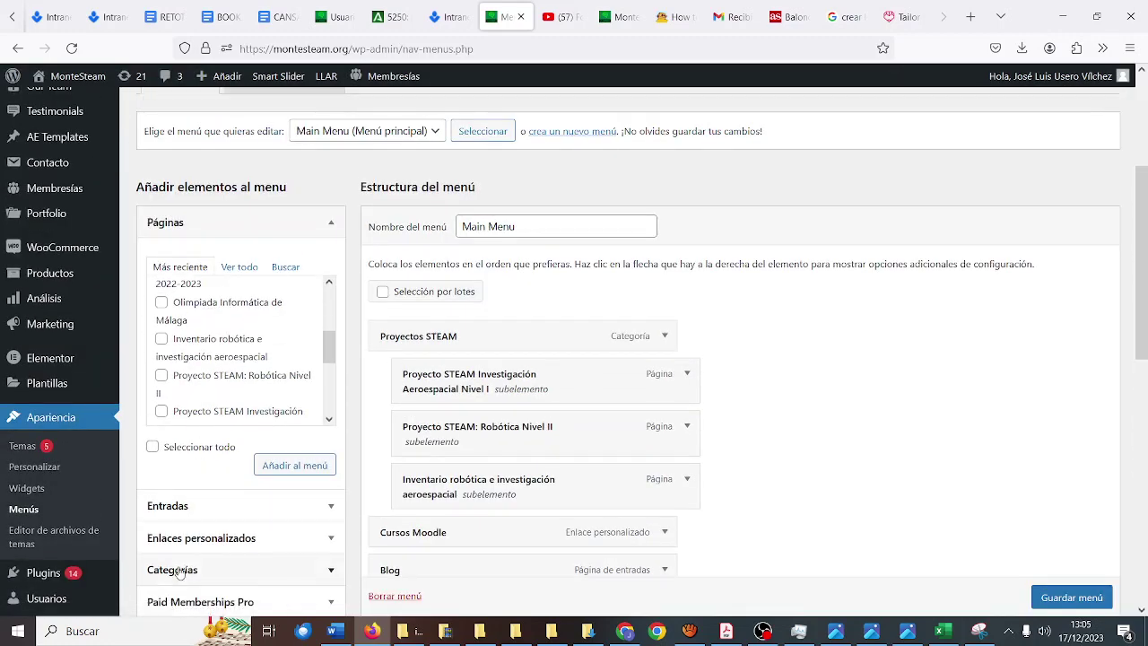
# Add the Fundación category with Fundación 1BACH, Fundación 2BACH and all their subject subcategories from the full category list to Main Menu.
pyautogui.click(225, 570)
pyautogui.scroll(-3, 210, 417)
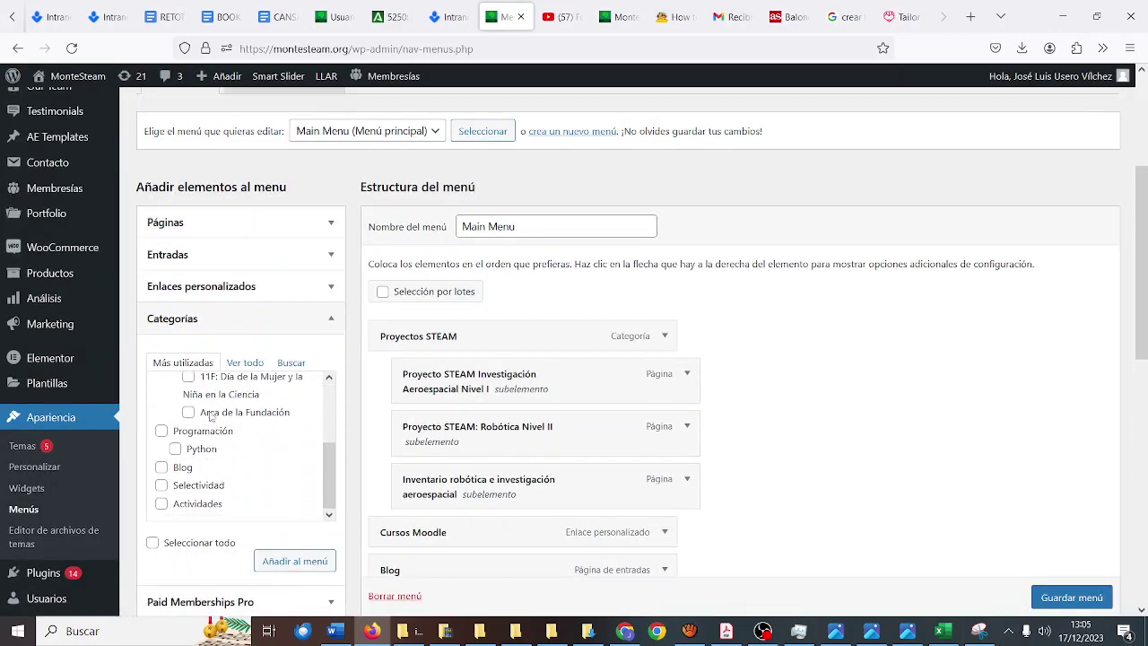
pyautogui.scroll(5, 210, 417)
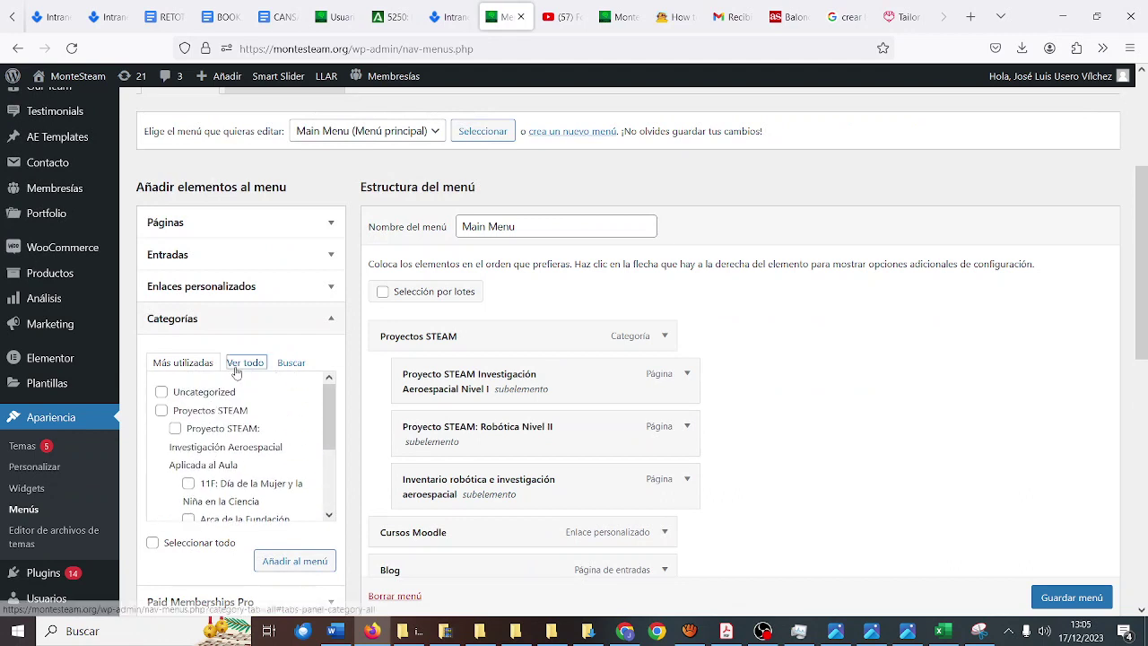
pyautogui.click(244, 362)
pyautogui.scroll(-2, 222, 421)
pyautogui.scroll(-3, 221, 421)
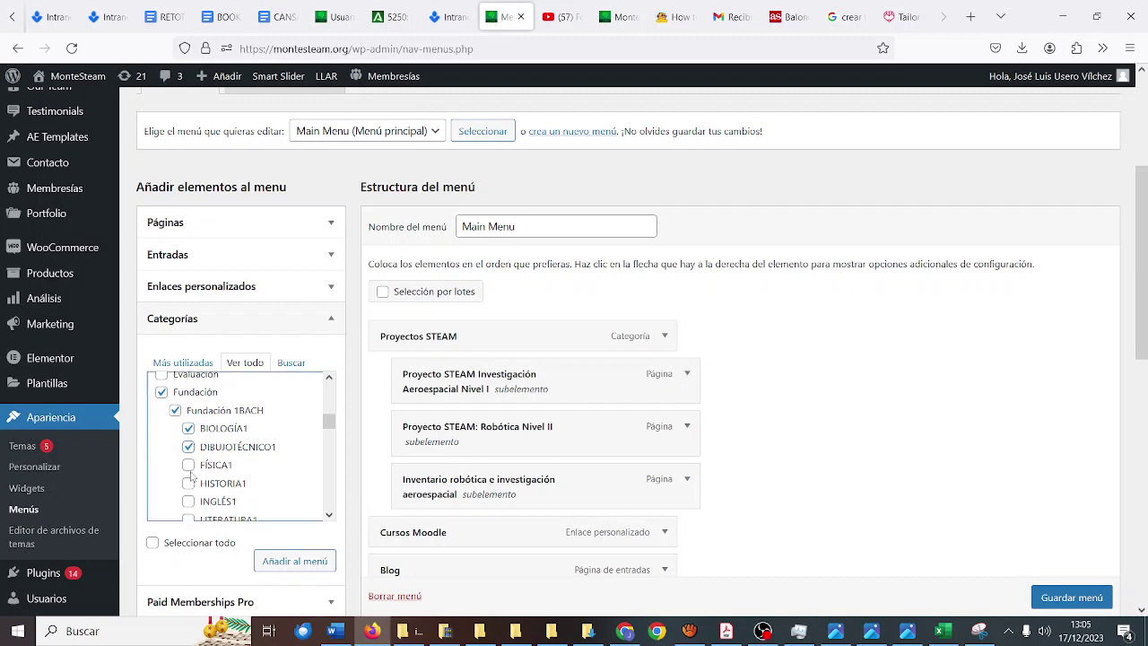
pyautogui.scroll(-4, 210, 472)
pyautogui.scroll(2, 202, 455)
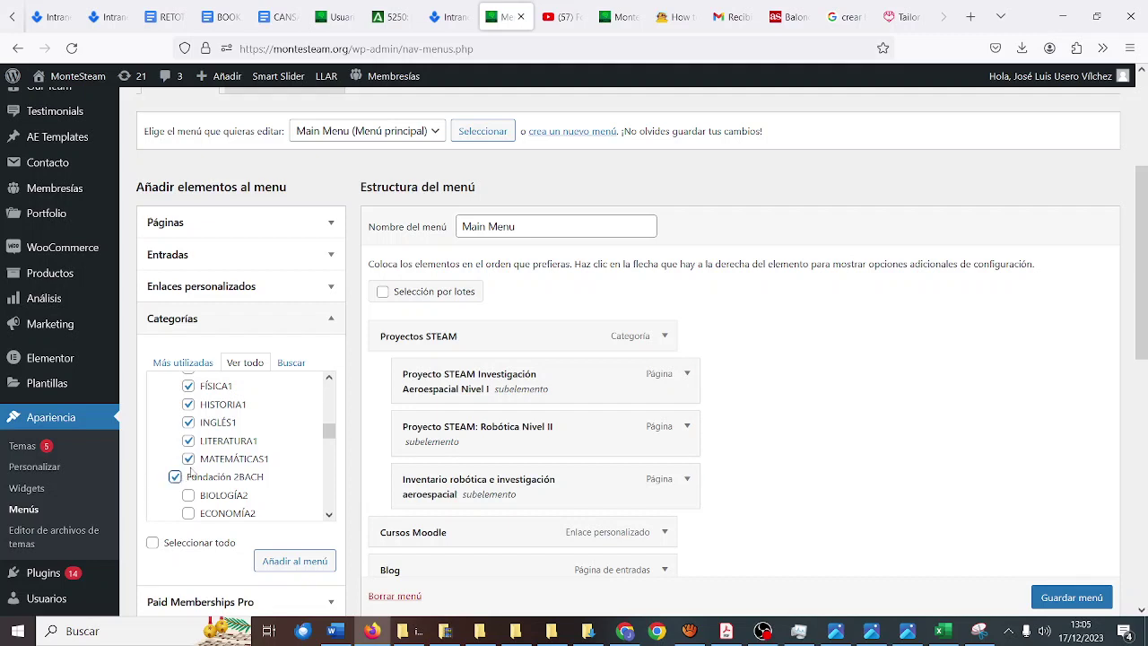
pyautogui.scroll(-2, 190, 472)
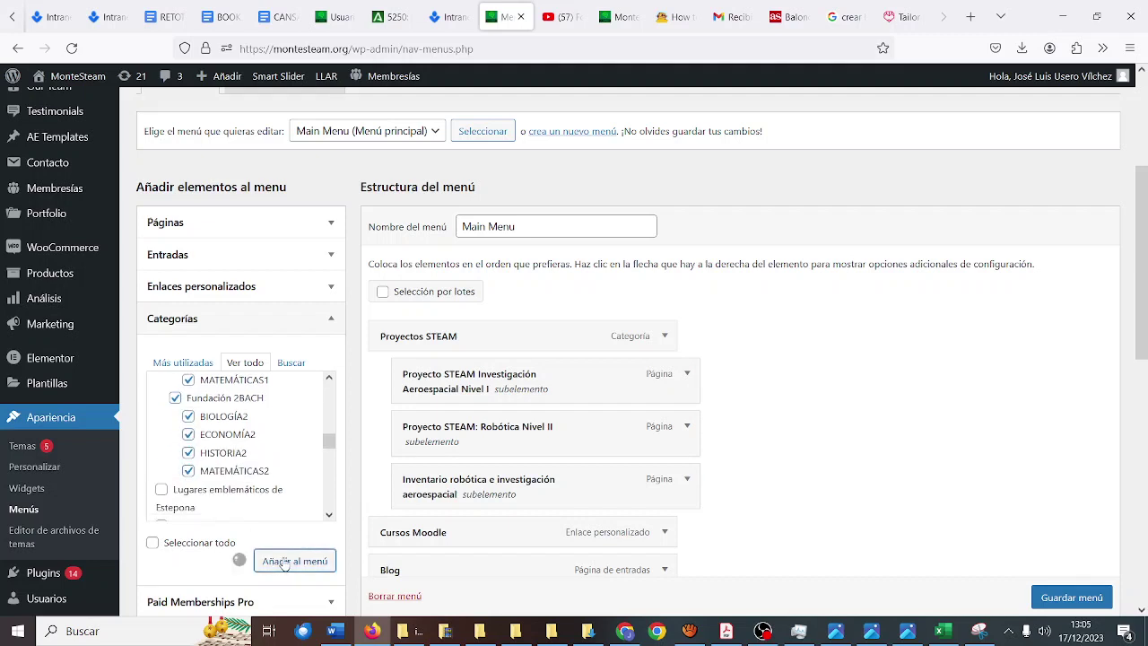
pyautogui.scroll(-10, 642, 383)
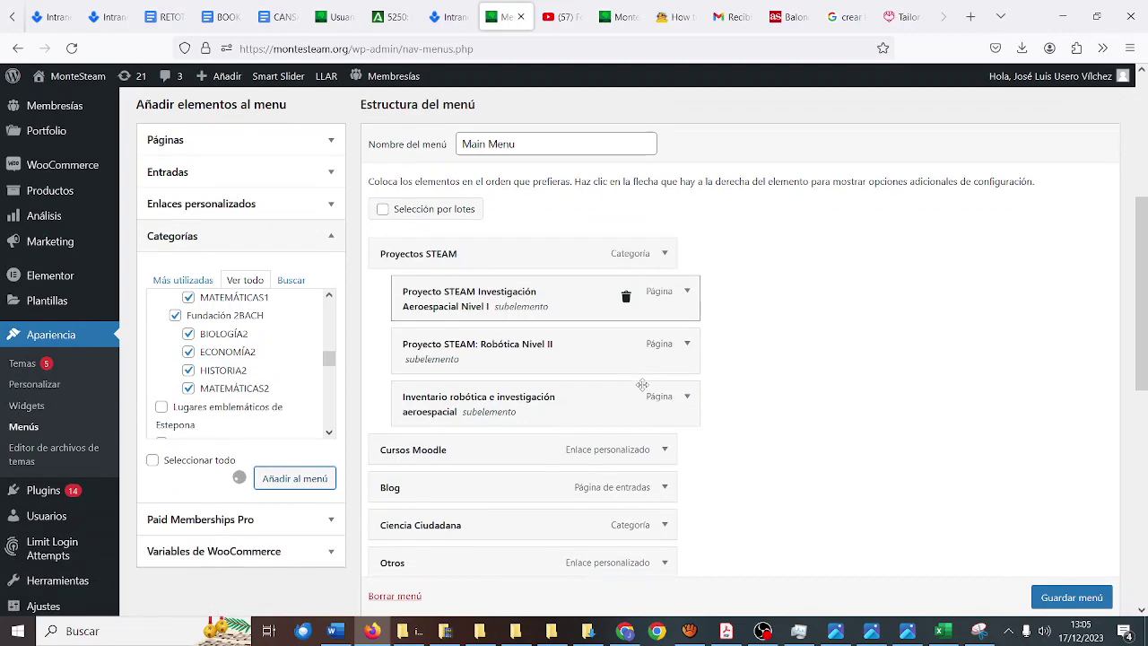
pyautogui.scroll(-10, 642, 380)
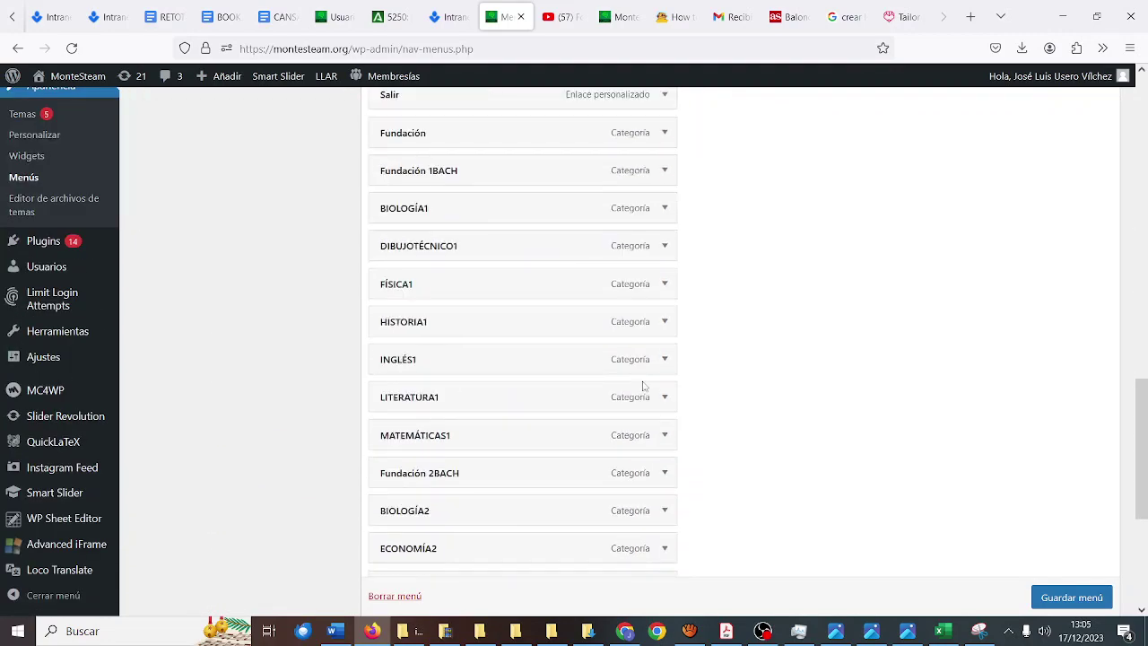
pyautogui.scroll(10, 642, 386)
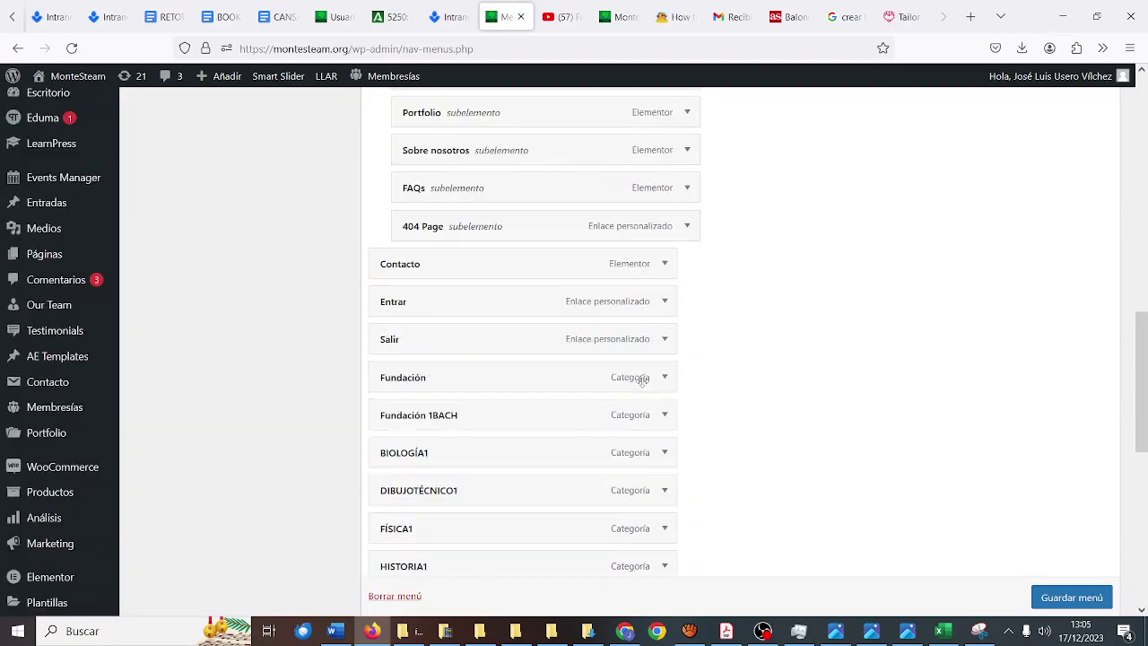
# Nest Fundación 1BACH under Fundación, and the subject items BIOLOGÍA1 through MATEMÁTICAS1 one level deeper under Fundación 1BACH.
pyautogui.scroll(-4, 567, 388)
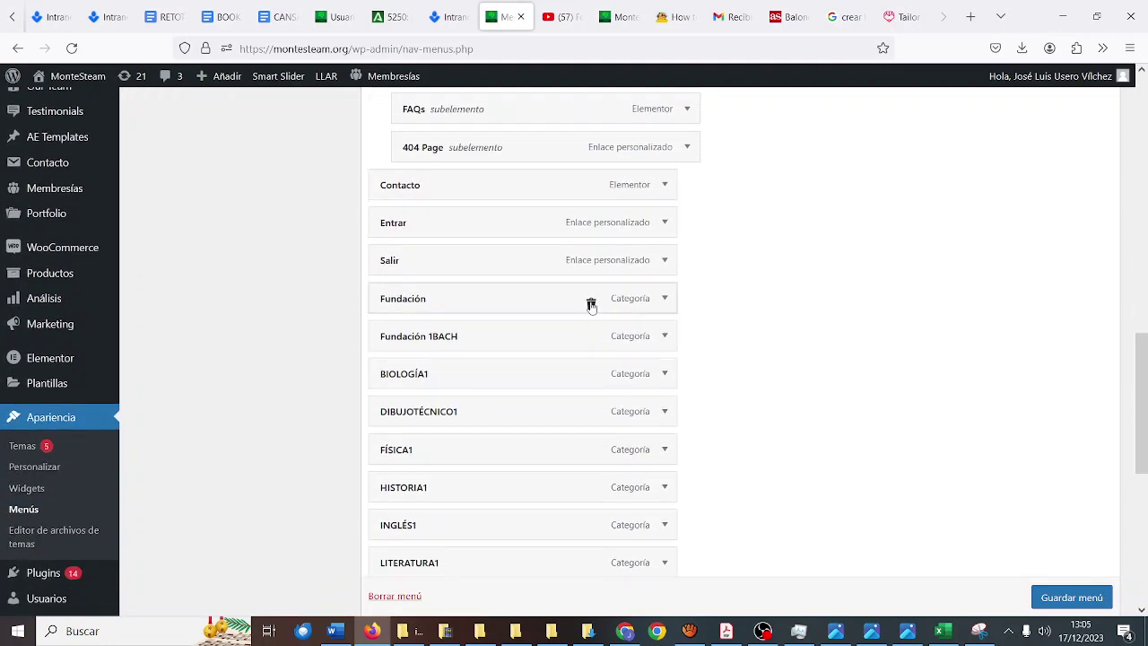
pyautogui.moveTo(418, 338); pyautogui.dragTo(502, 442)
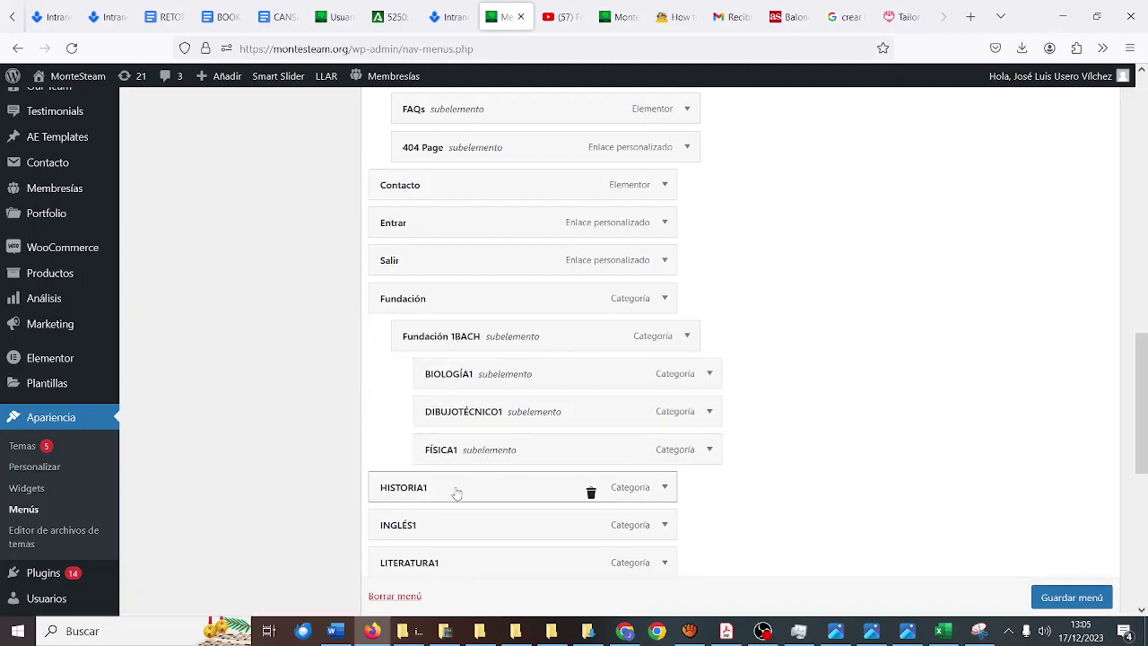
pyautogui.moveTo(457, 492)
pyautogui.mouseDown()
pyautogui.moveTo(500, 490)
pyautogui.moveTo(453, 489)
pyautogui.mouseUp()
pyautogui.scroll(-3, 403, 430)
pyautogui.moveTo(437, 293); pyautogui.dragTo(508, 367)
# Nest BIOLOGÍA2, ECONOMÍA2, HISTORIA2 and MATEMÁTICAS2 as subitems of Fundación 2BACH.
pyautogui.moveTo(450, 433); pyautogui.dragTo(520, 517)
pyautogui.moveTo(482, 563); pyautogui.dragTo(525, 554)
pyautogui.scroll(-2, 511, 443)
pyautogui.scroll(4, 513, 445)
pyautogui.scroll(3, 514, 446)
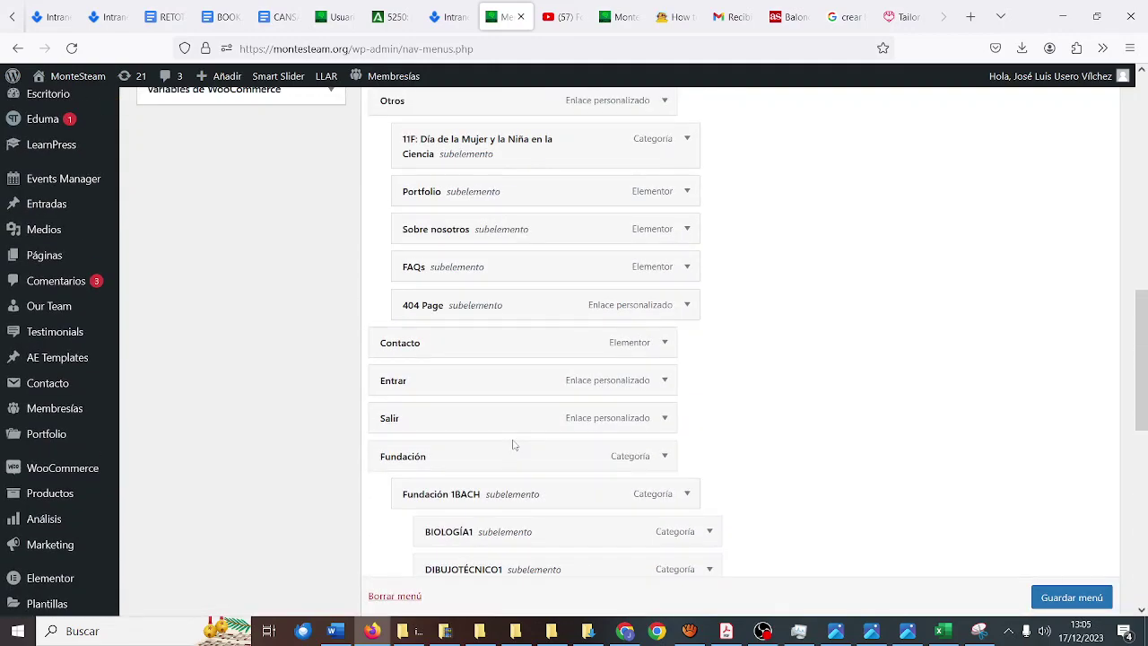
pyautogui.scroll(-6, 513, 443)
pyautogui.scroll(1, 514, 445)
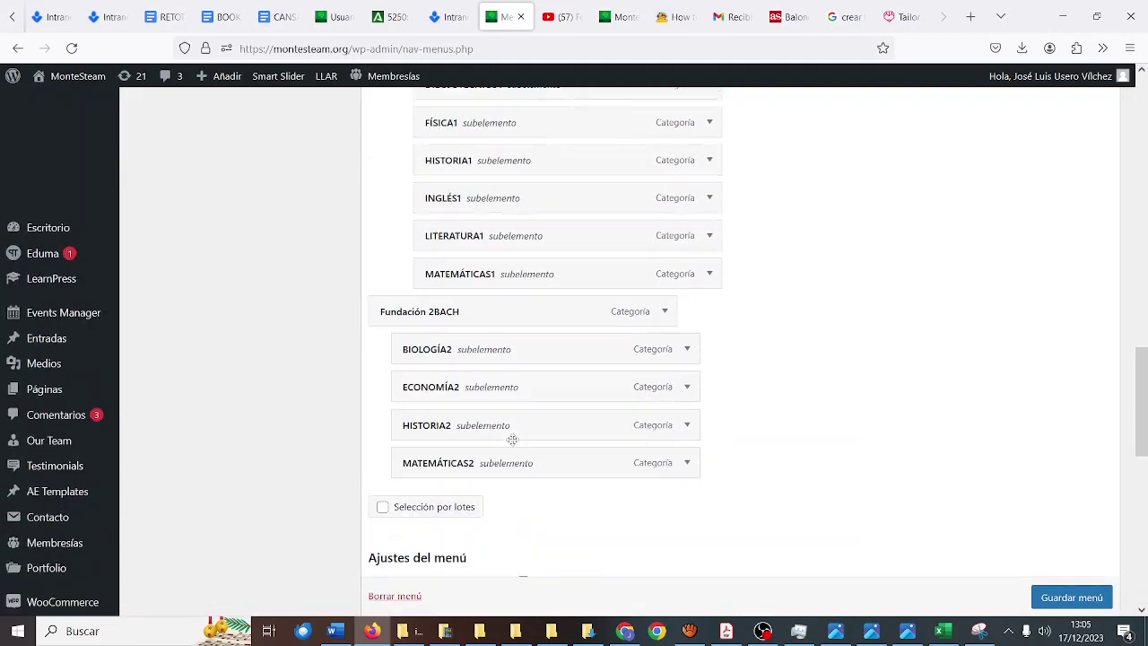
# Place Fundación 2BACH with its subjects under Fundación, at the same level as Fundación 1BACH, and save the menu.
pyautogui.moveTo(456, 325); pyautogui.dragTo(505, 324)
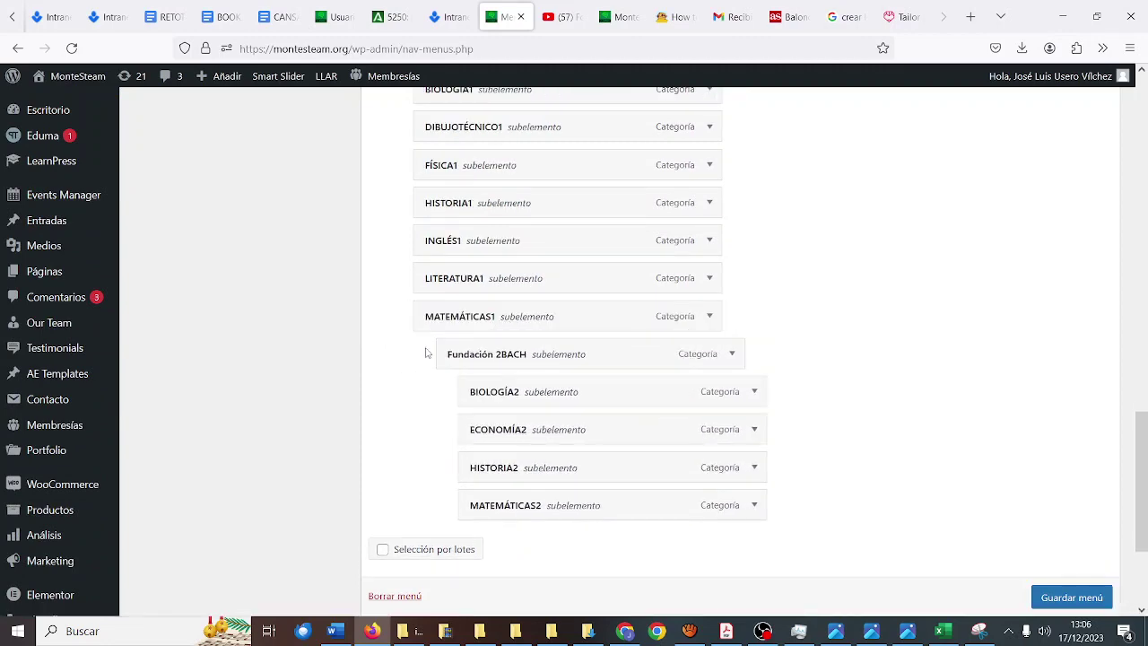
pyautogui.scroll(3, 427, 353)
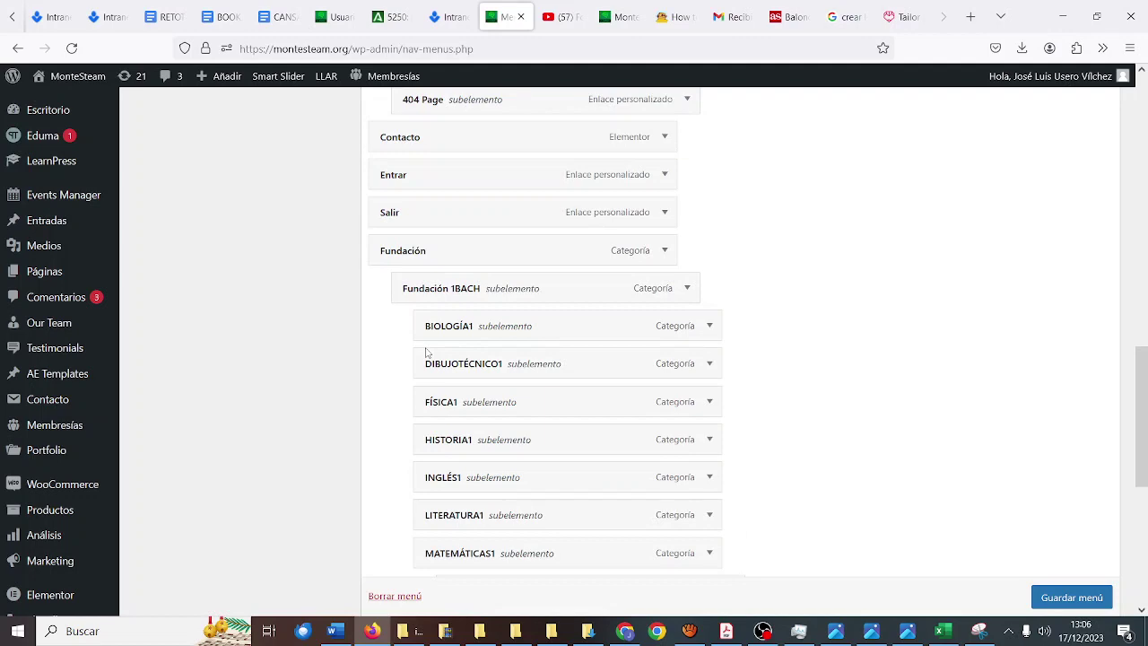
pyautogui.scroll(-2, 426, 352)
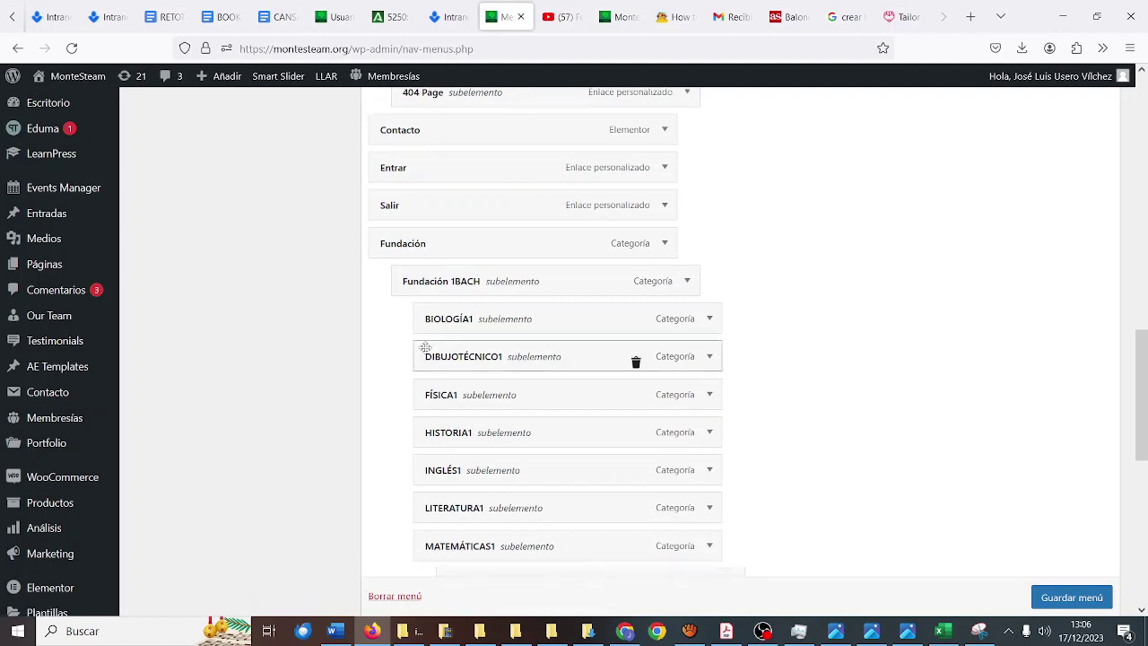
pyautogui.moveTo(451, 433); pyautogui.dragTo(409, 423)
pyautogui.scroll(1, 388, 368)
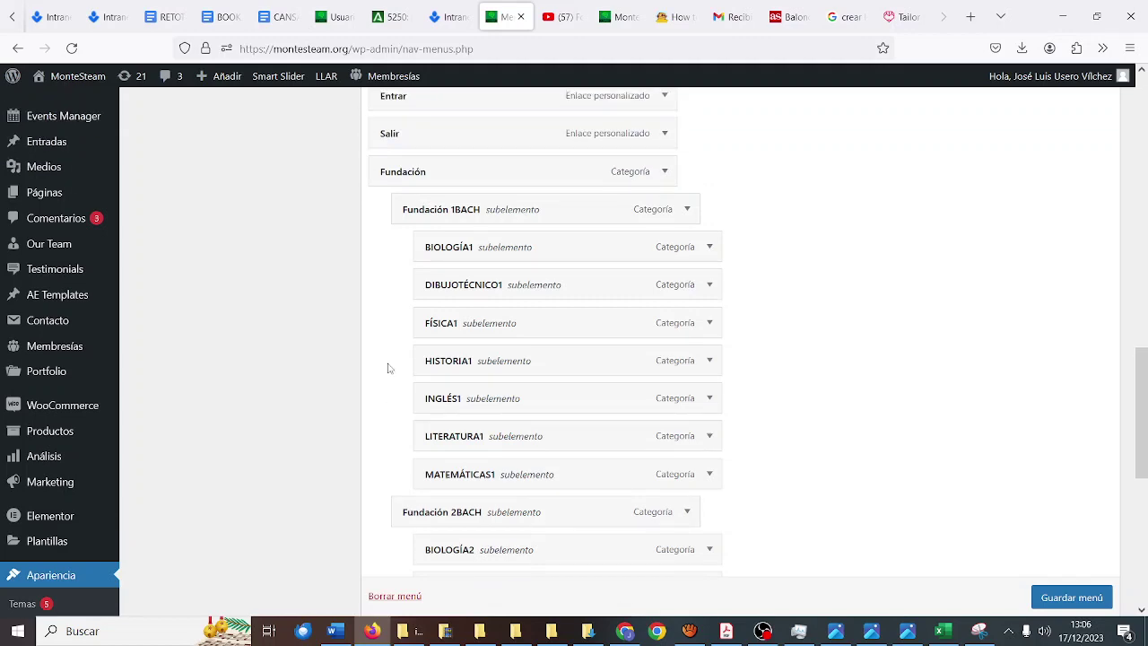
pyautogui.scroll(-3, 399, 319)
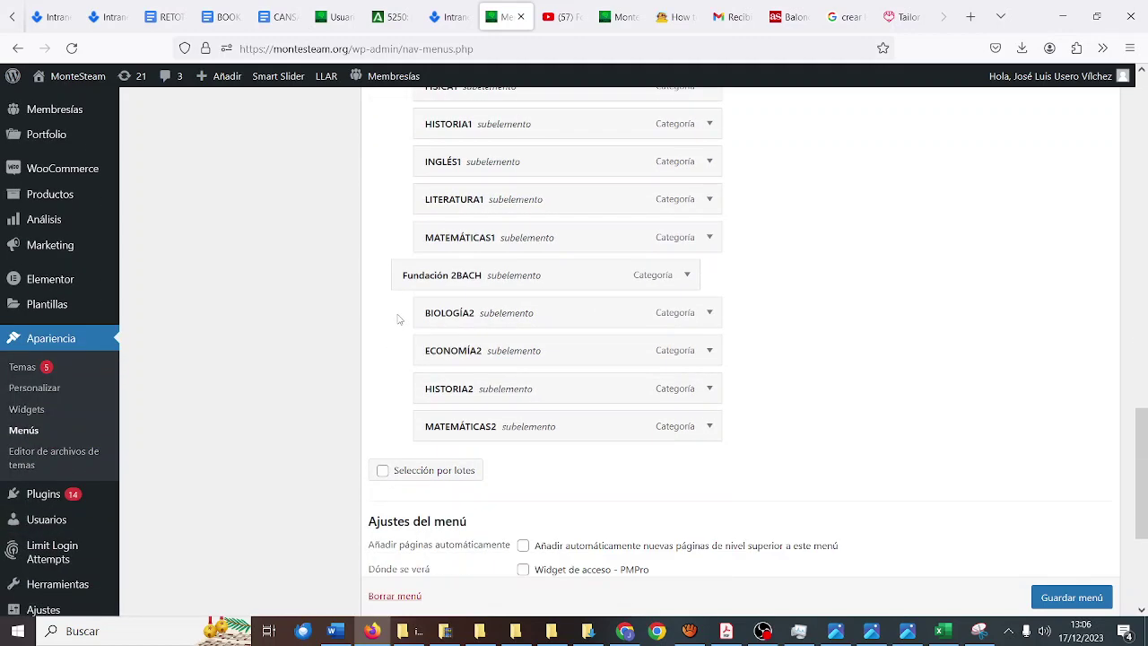
pyautogui.scroll(-3, 707, 340)
pyautogui.click(1073, 391)
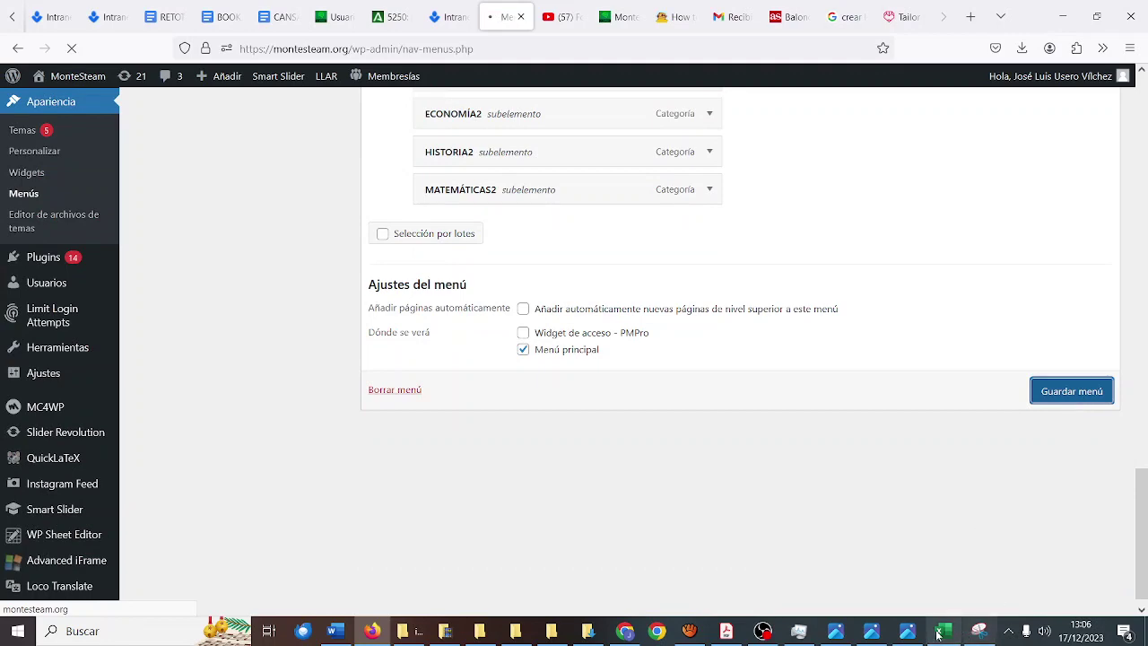
pyautogui.click(762, 631)
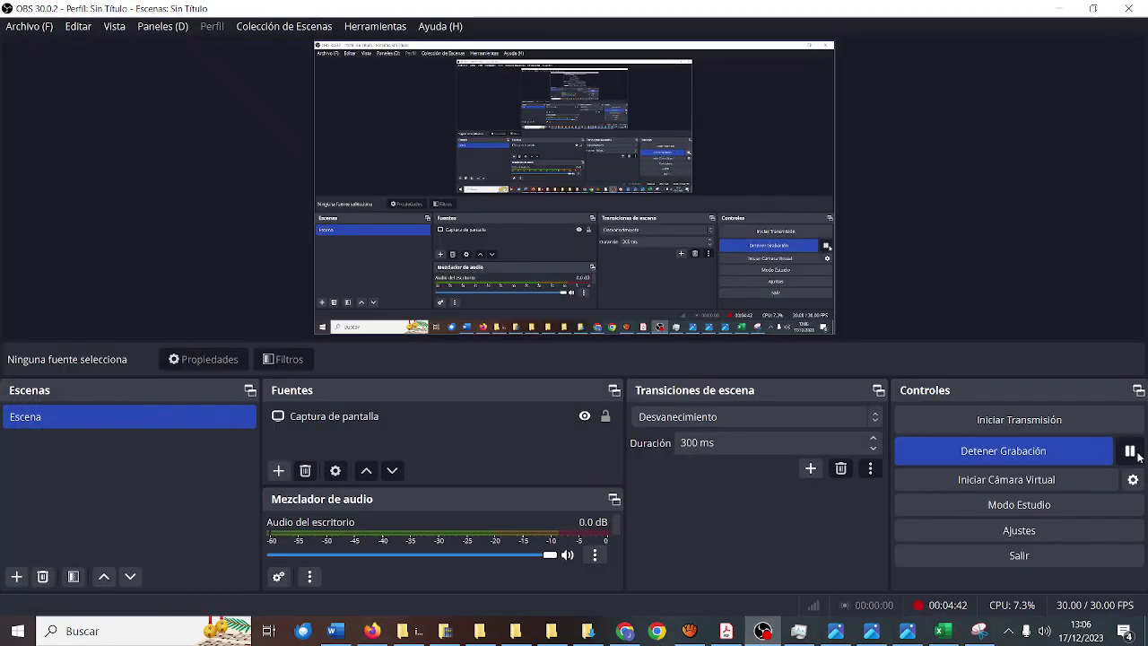
pyautogui.click(1130, 451)
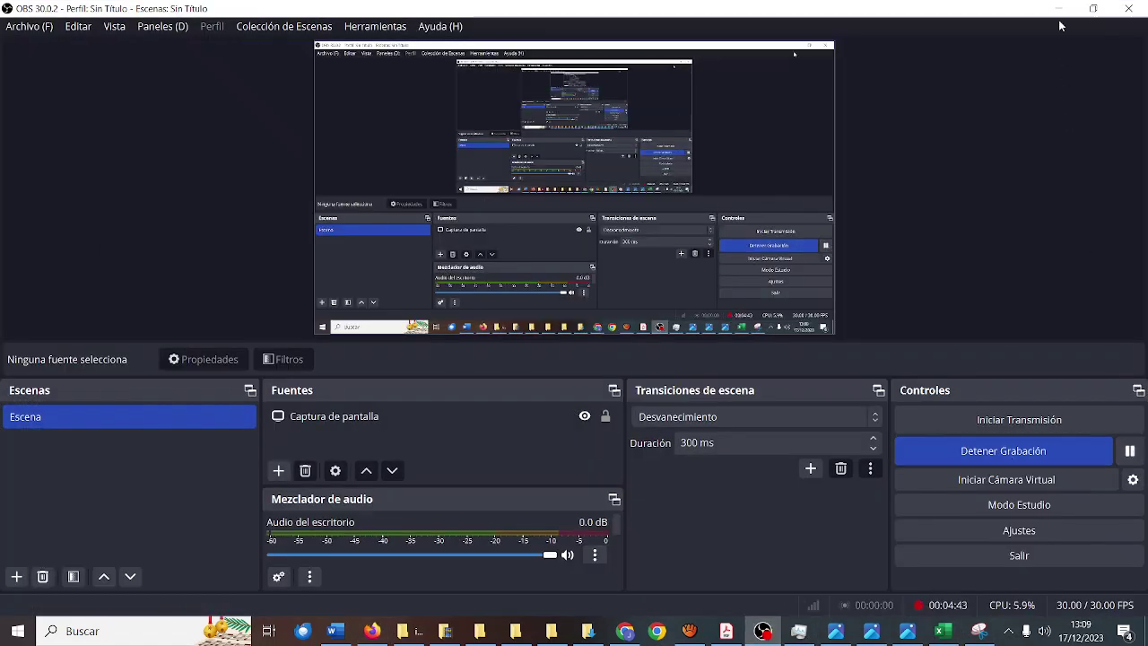
pyautogui.click(1059, 9)
# Move the whole Fundación branch to the top level directly after the Proyectos STEAM items and save Main Menu.
pyautogui.scroll(1, 565, 318)
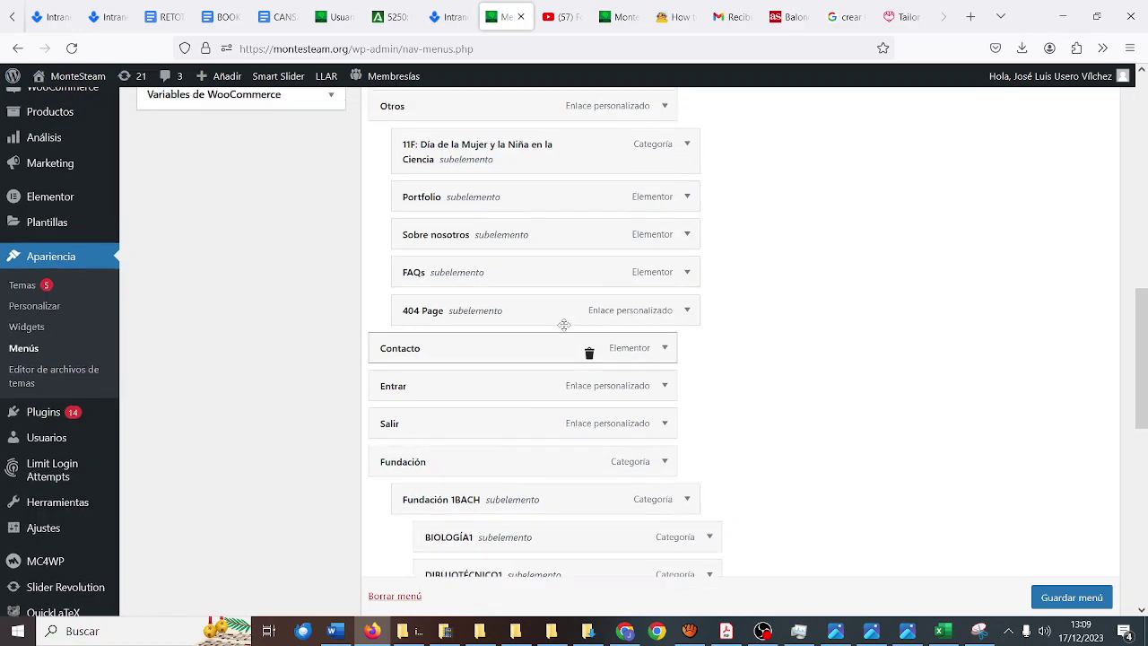
pyautogui.moveTo(386, 527); pyautogui.dragTo(383, 410)
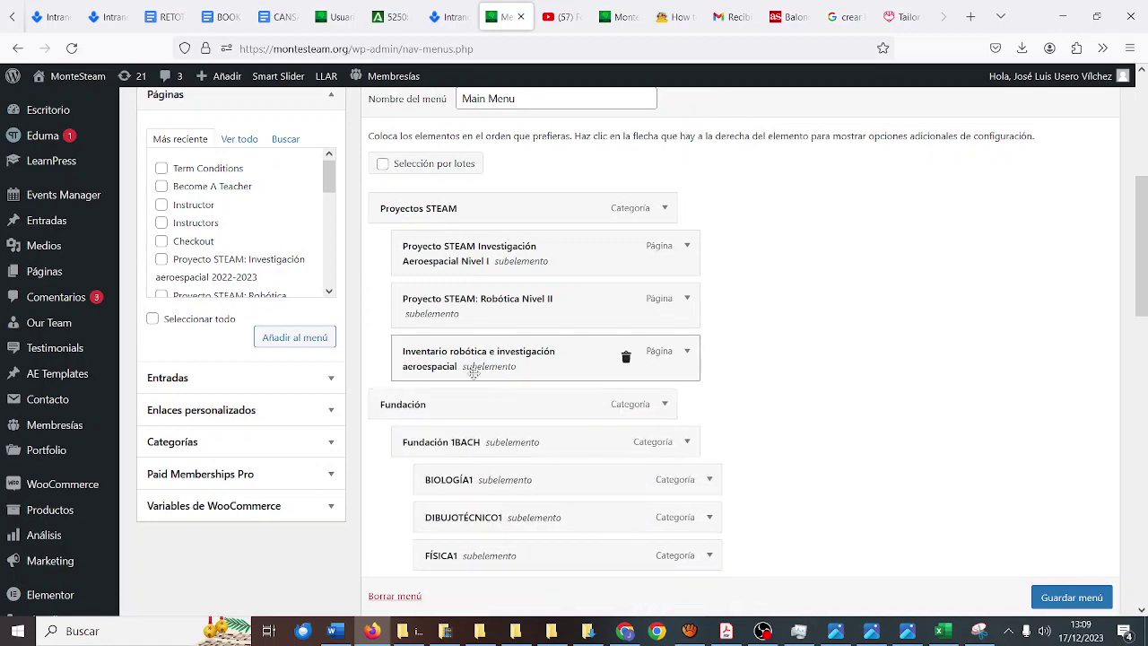
pyautogui.click(1064, 596)
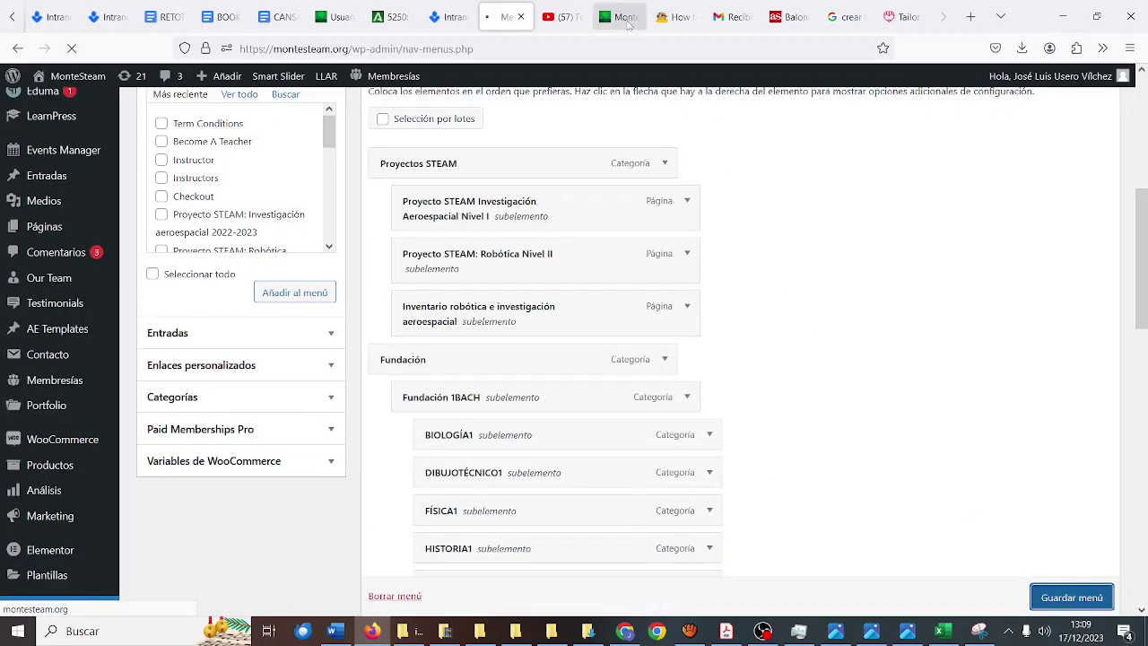
# Switch to the public montesteam.org home page to check the Fundación entry in its navigation bar.
pyautogui.click(626, 20)
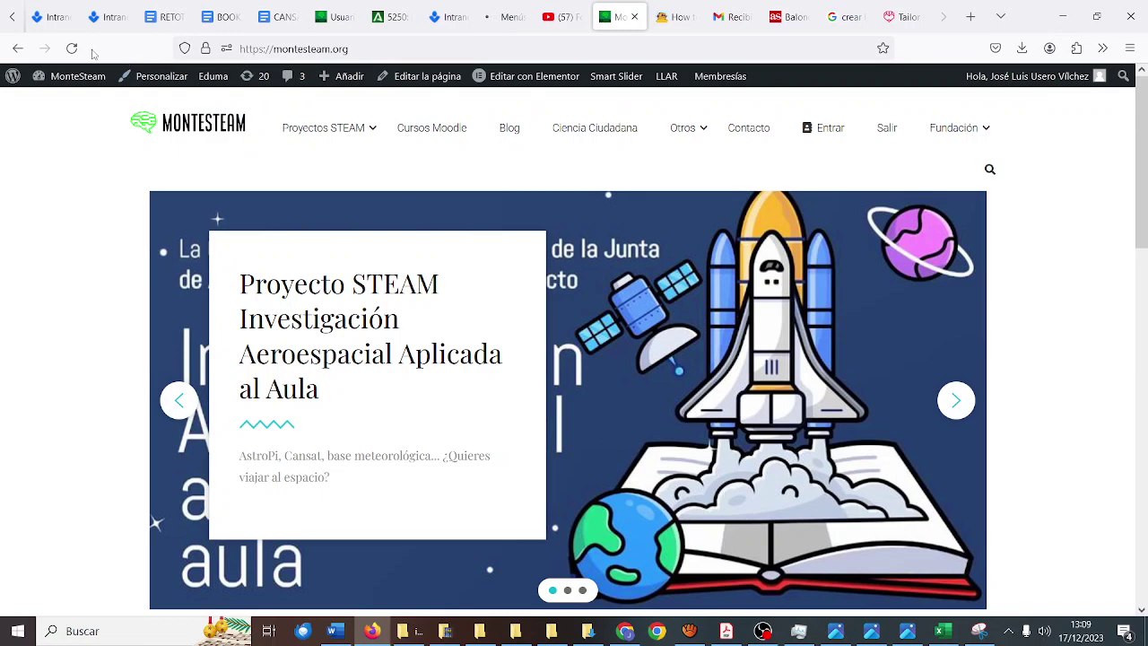